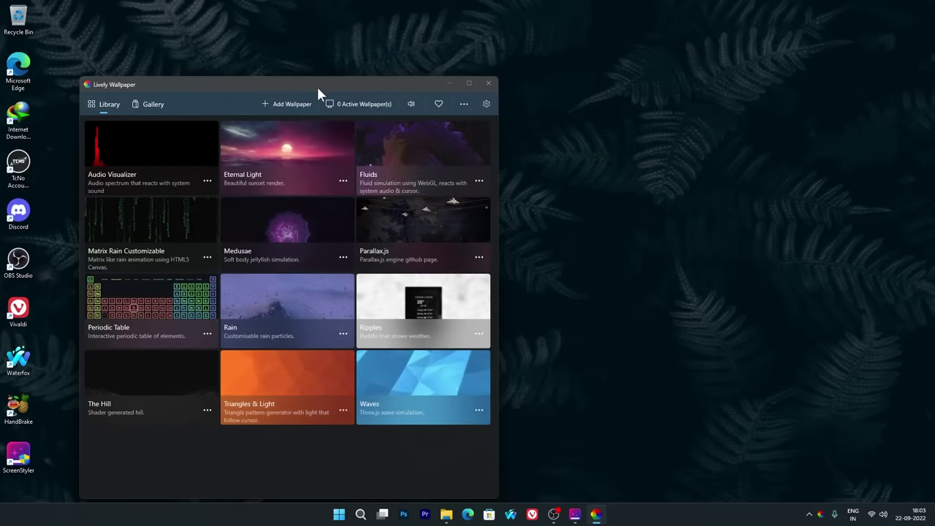
Add the Summer Nights (Apply using Lively Wallpaper) zip from Downloads to the wallpaper library and apply it to the desktop
drag(317, 84, 642, 49)
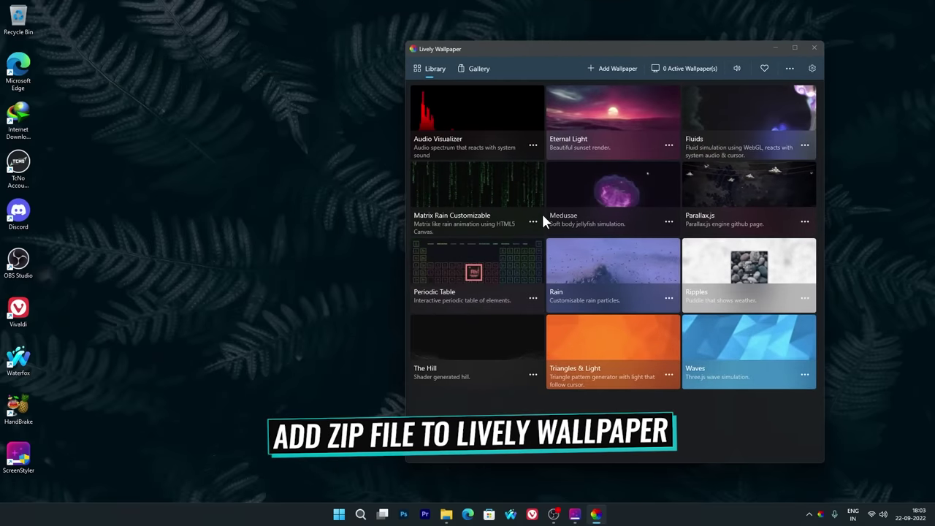
click(609, 70)
click(690, 217)
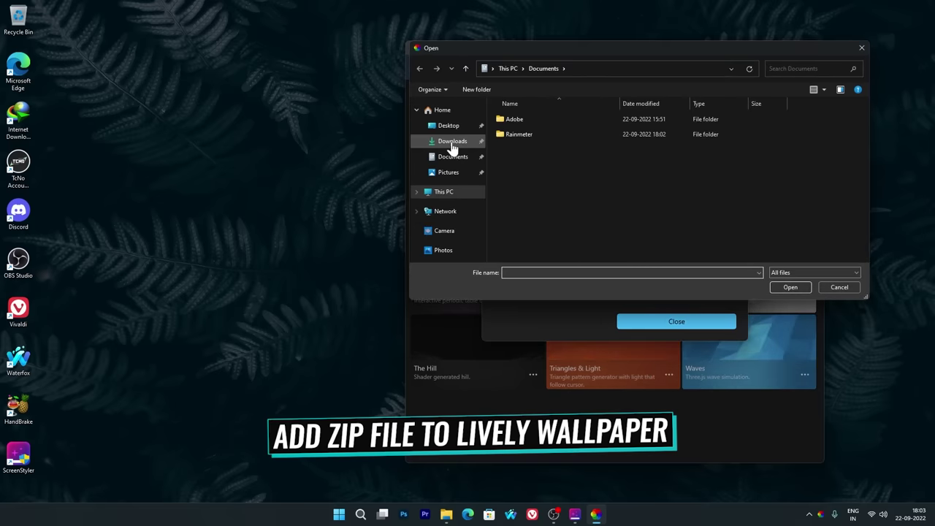
click(452, 143)
click(524, 165)
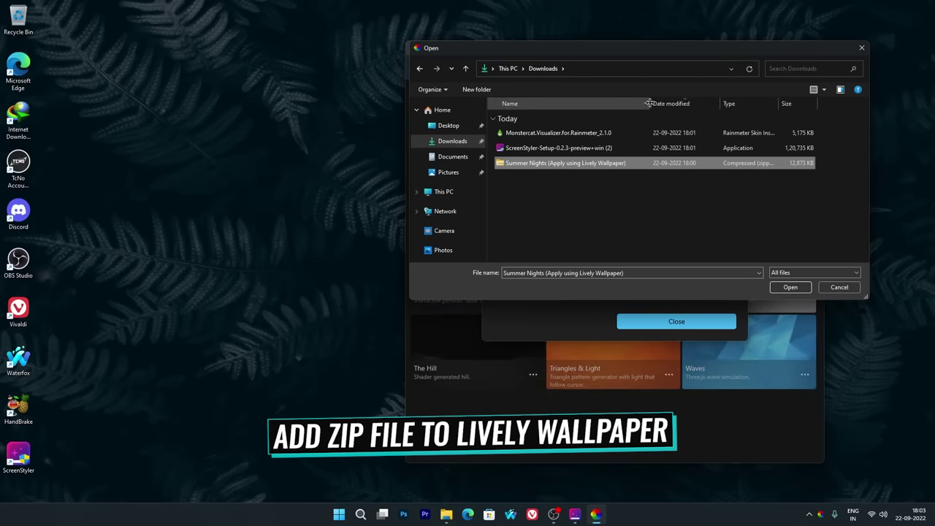
double_click(620, 103)
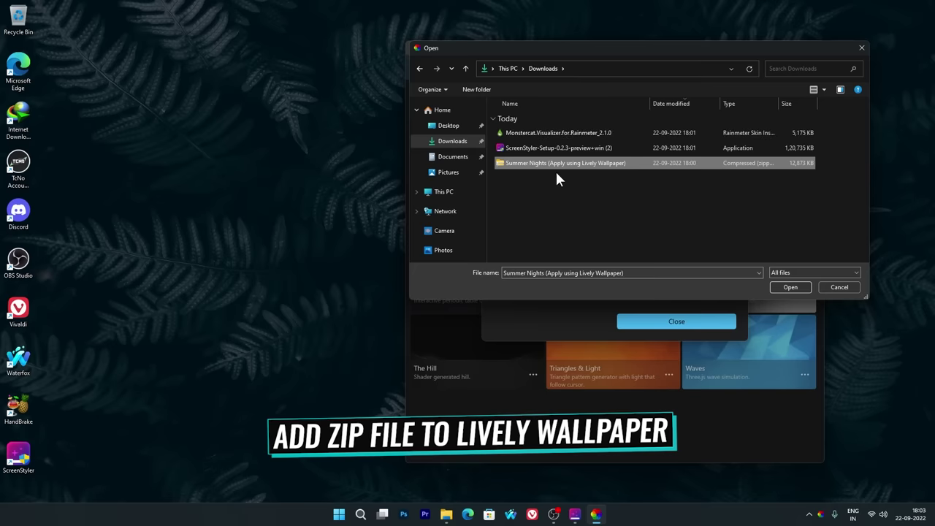
click(775, 287)
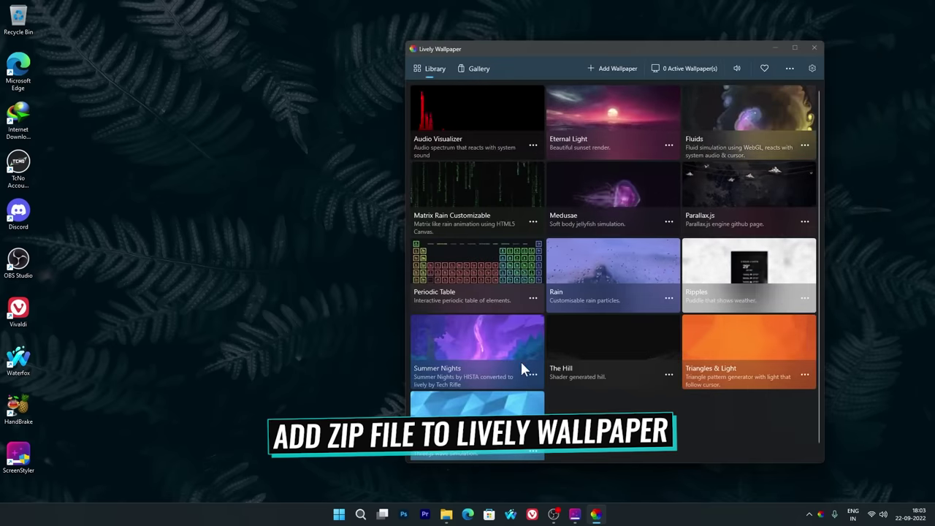
click(486, 331)
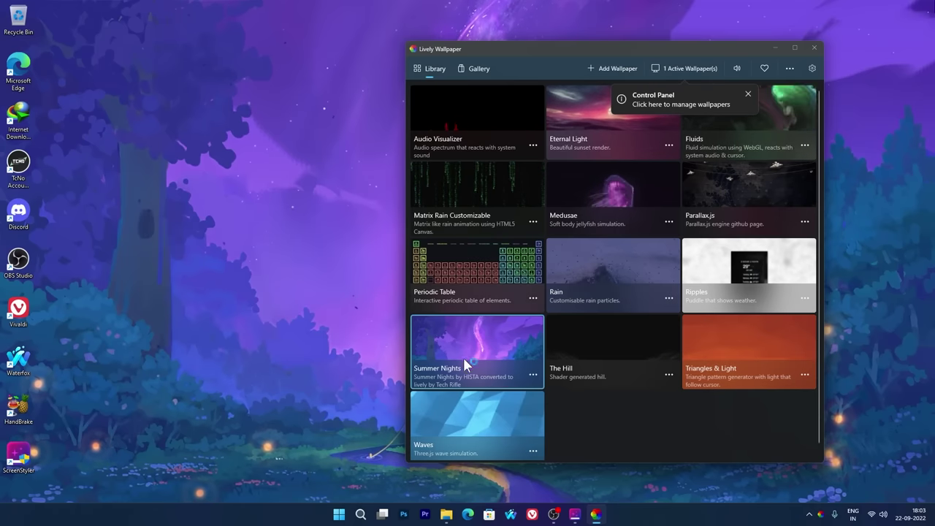
Set the Taskbar Theme to Clear in the Lively Wallpaper system settings
click(812, 68)
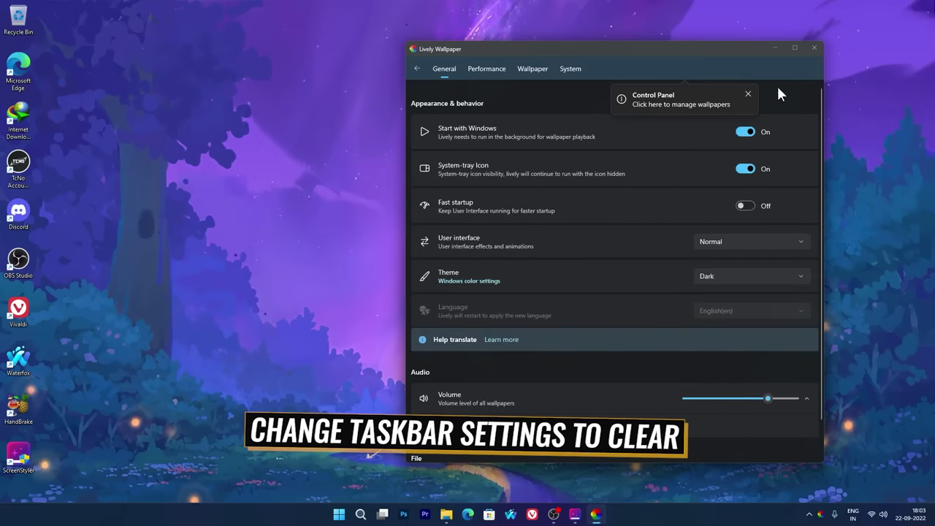
click(747, 93)
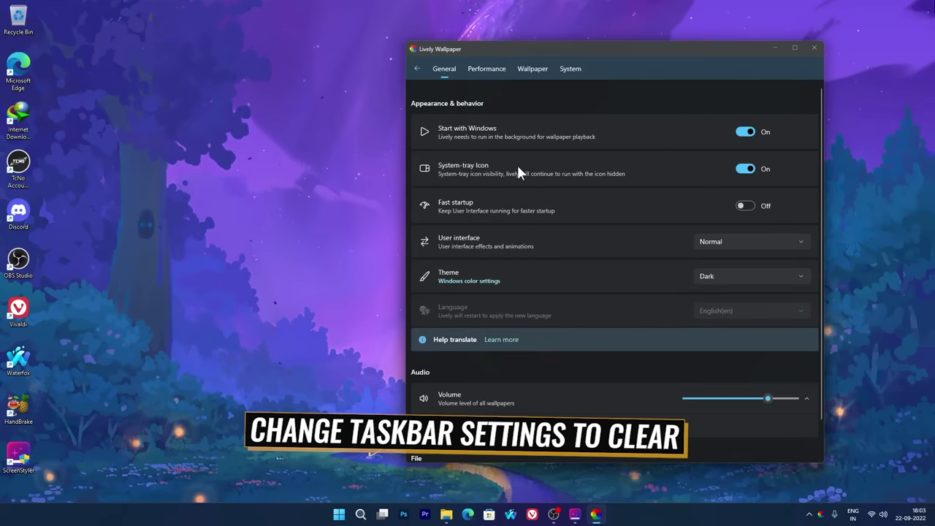
click(569, 68)
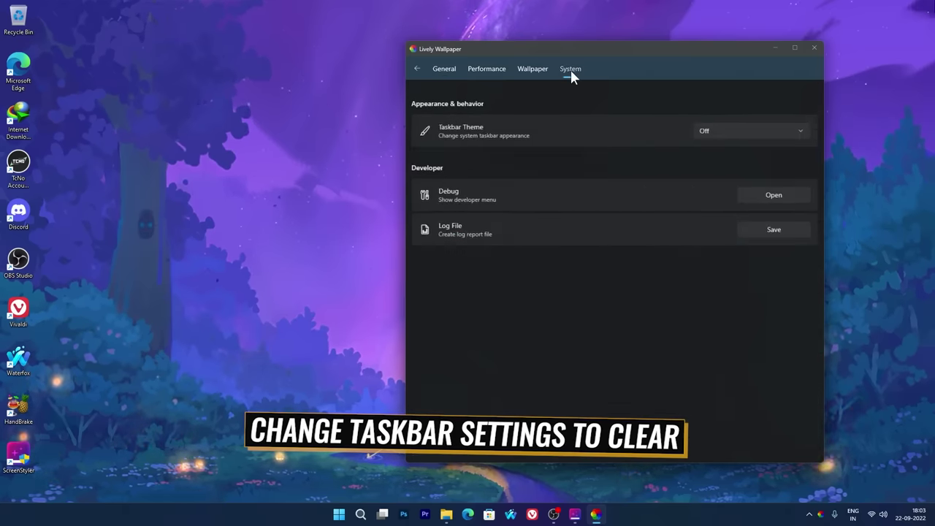
click(727, 131)
click(737, 149)
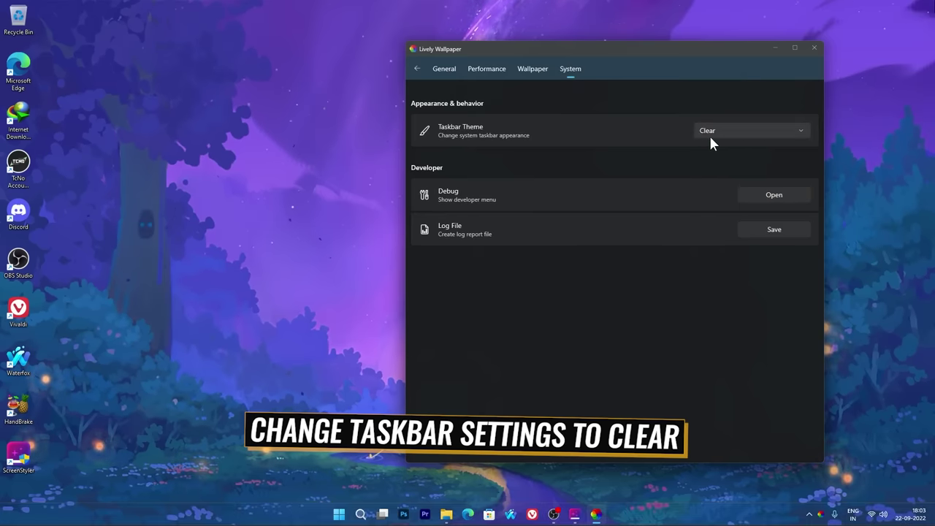
Look through the wallpaper, performance and general settings, and close Lively Wallpaper to the system tray
click(530, 68)
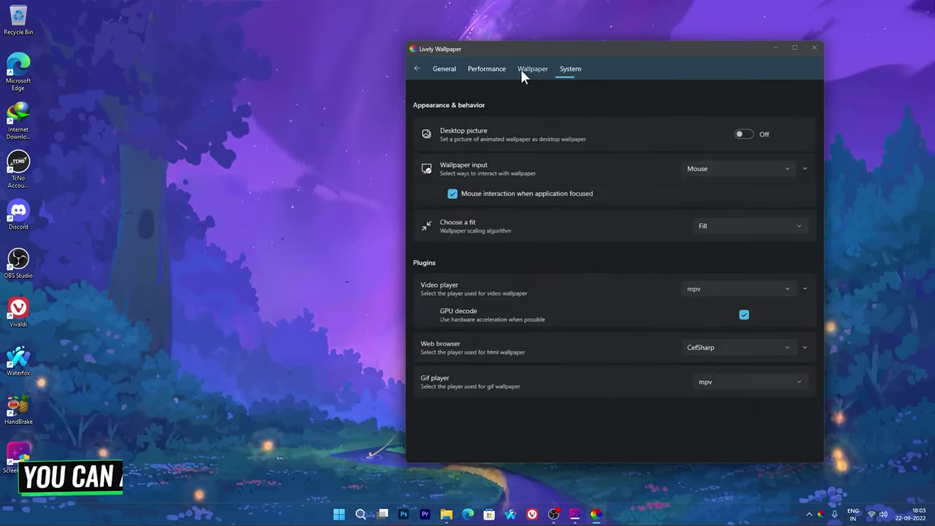
click(472, 68)
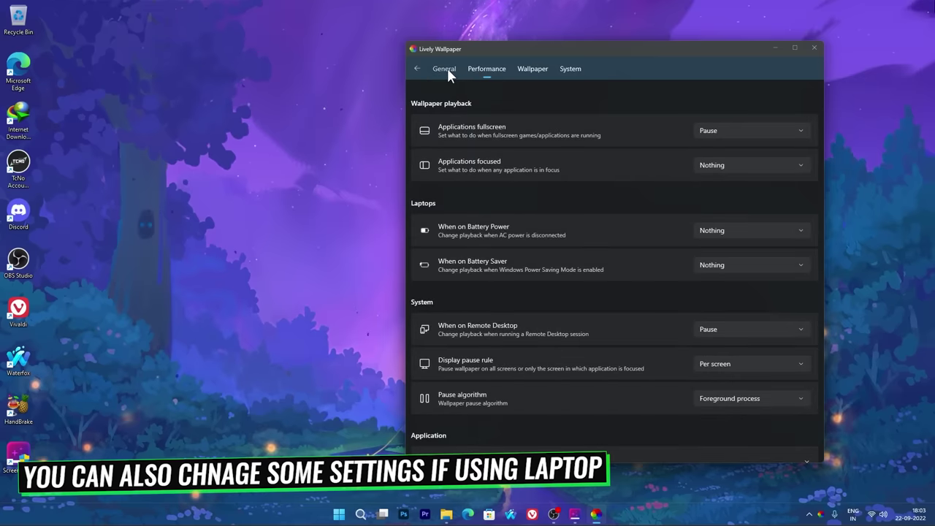
click(447, 69)
click(544, 71)
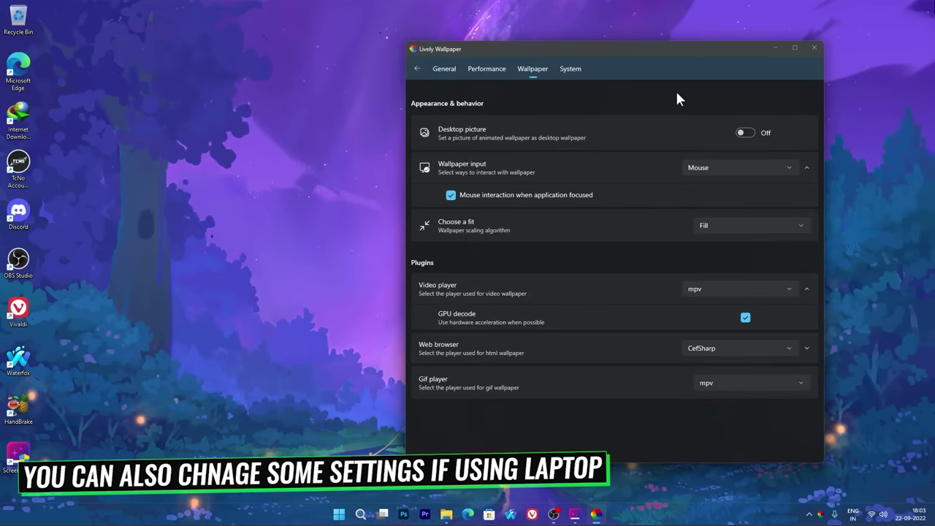
click(810, 53)
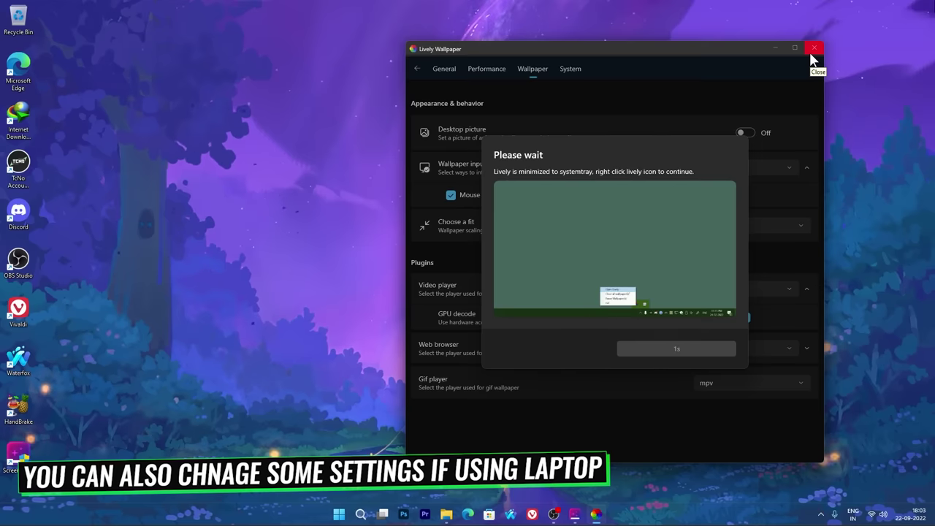
click(675, 349)
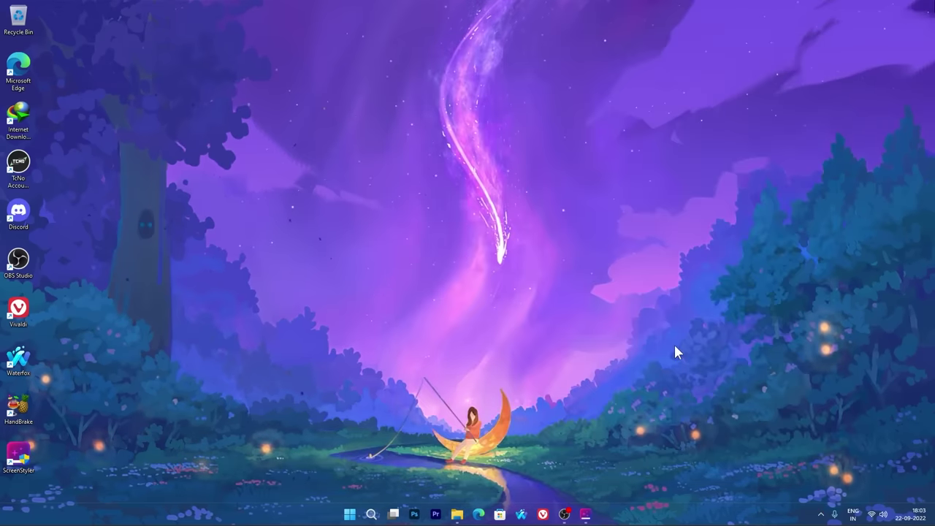
Hide all desktop icons
right_click(163, 148)
mouse_move(208, 159)
click(376, 243)
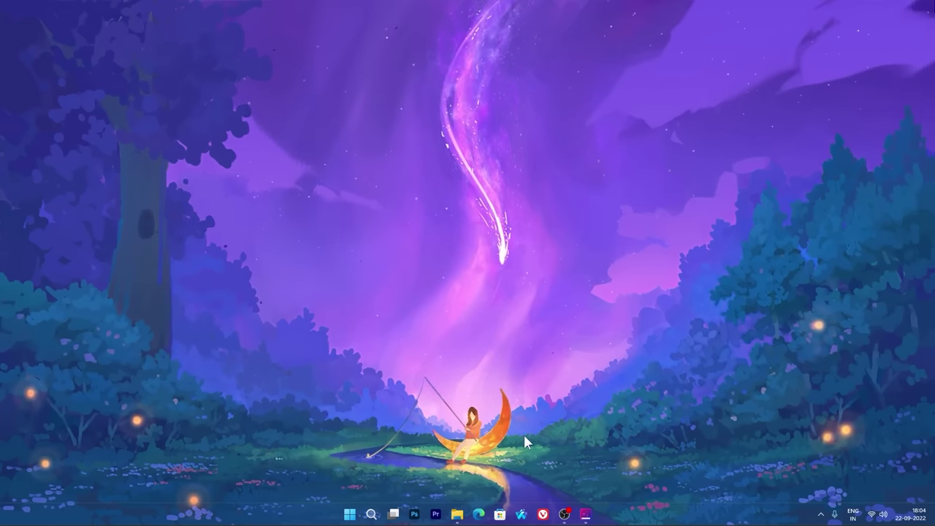
Switch to ScreenStyler, open the widgets editor and hide the welcome message
click(585, 514)
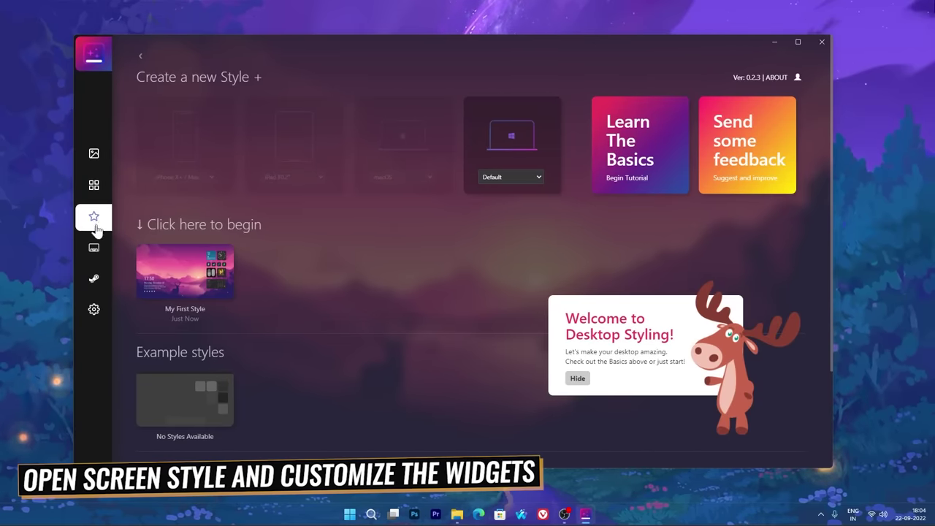
click(96, 198)
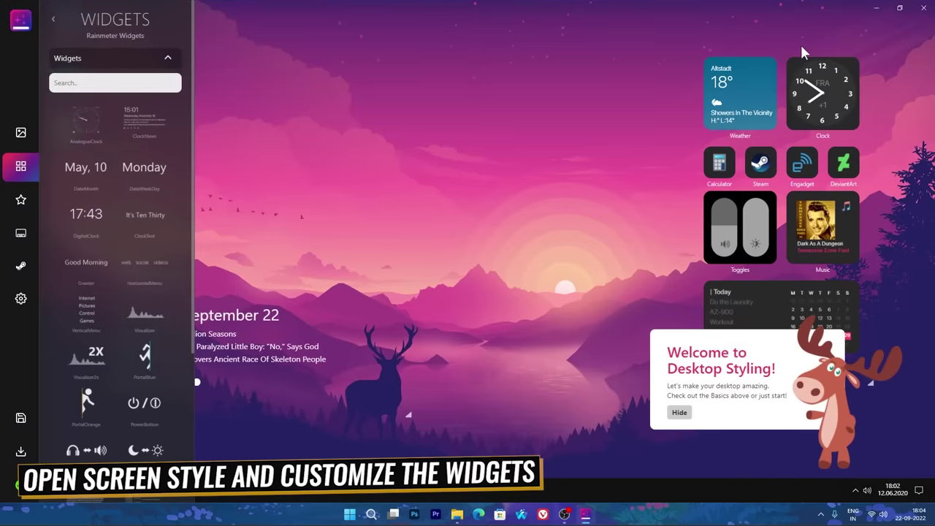
click(679, 412)
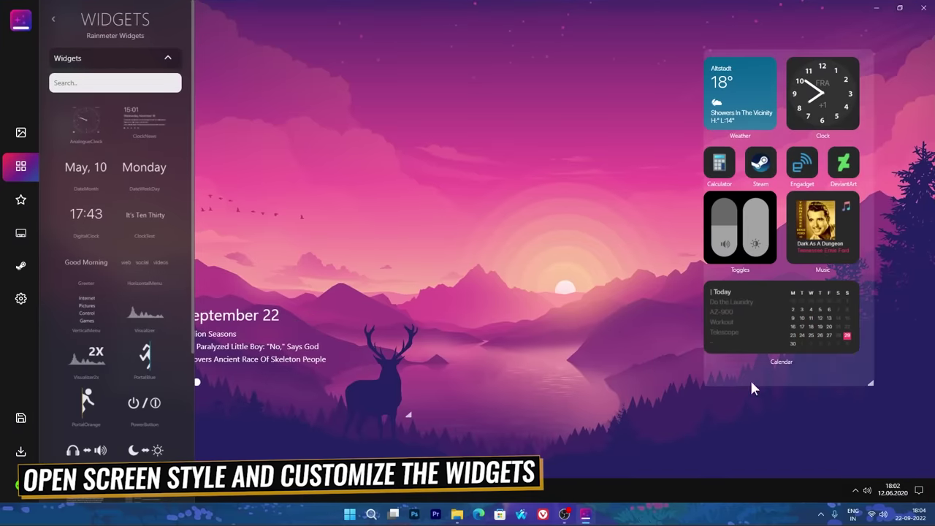
Move the widget grid to the upper-right corner of the desktop preview and stretch it down to just above the taskbar
drag(786, 387, 790, 476)
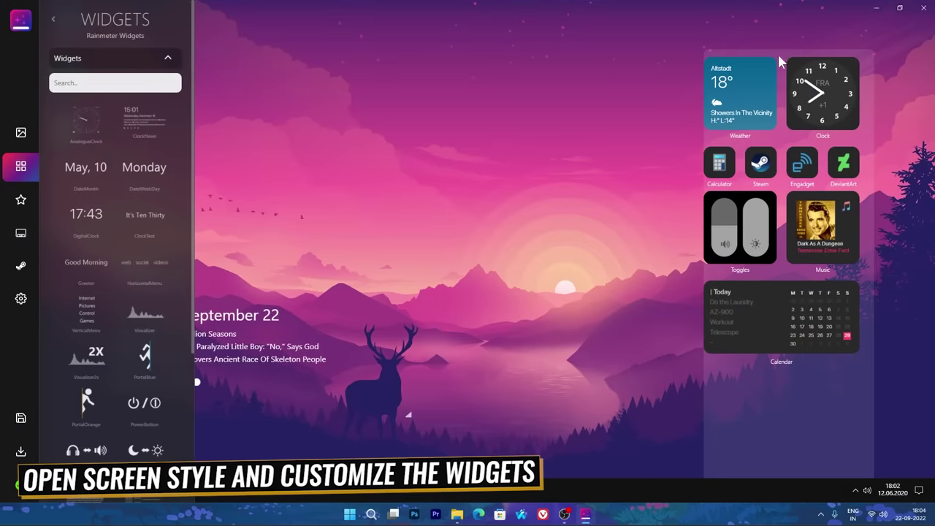
mouse_move(778, 56)
mouse_down()
mouse_move(786, 19)
mouse_move(795, 28)
mouse_up()
drag(800, 449, 800, 475)
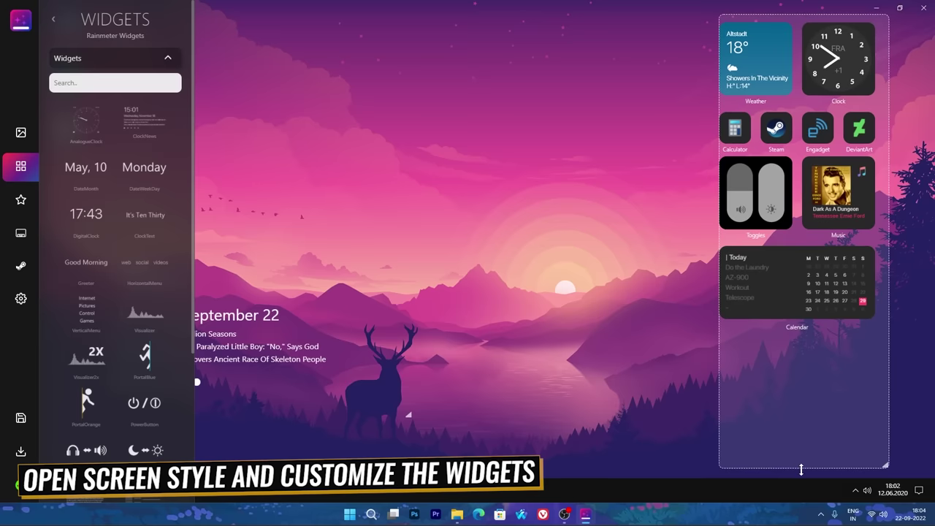
drag(784, 401, 810, 401)
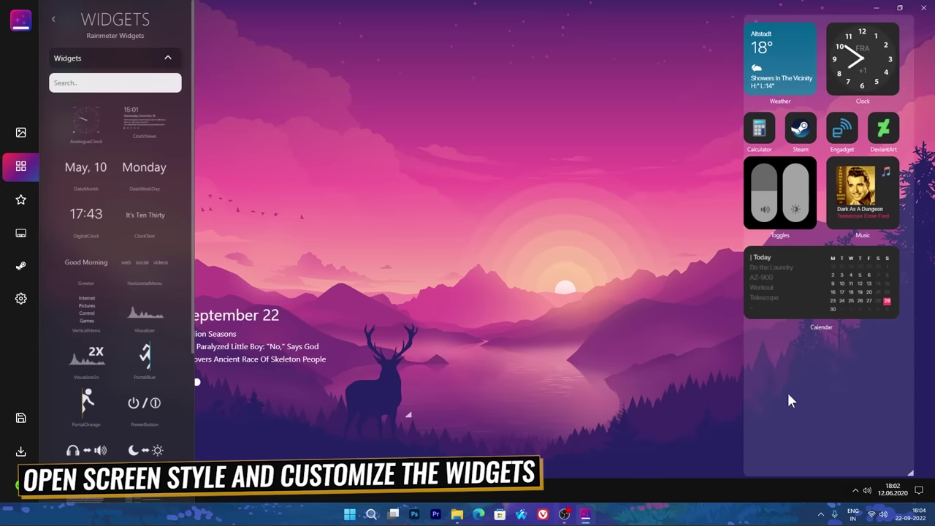
Remove the Calendar, Toggles, Engadget, DeviantArt, Music and Calculator items from the widget grid
click(892, 253)
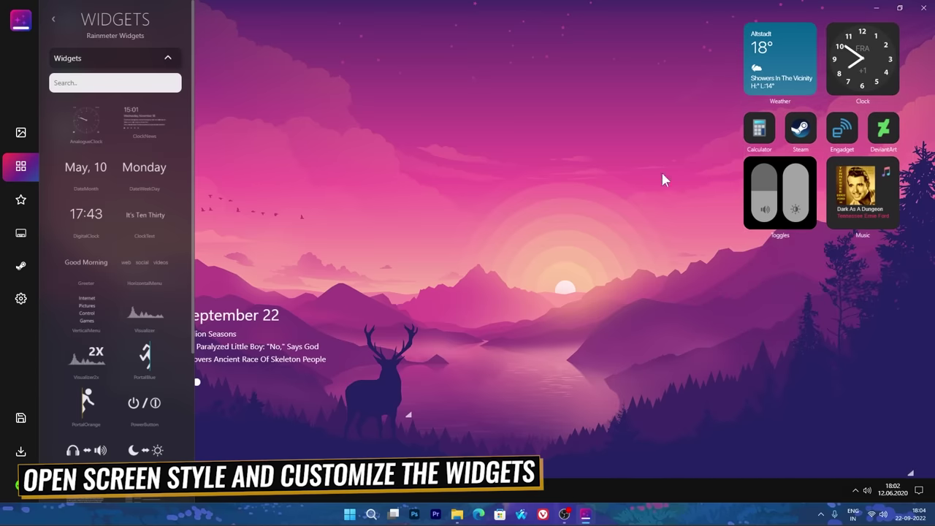
click(810, 163)
click(851, 119)
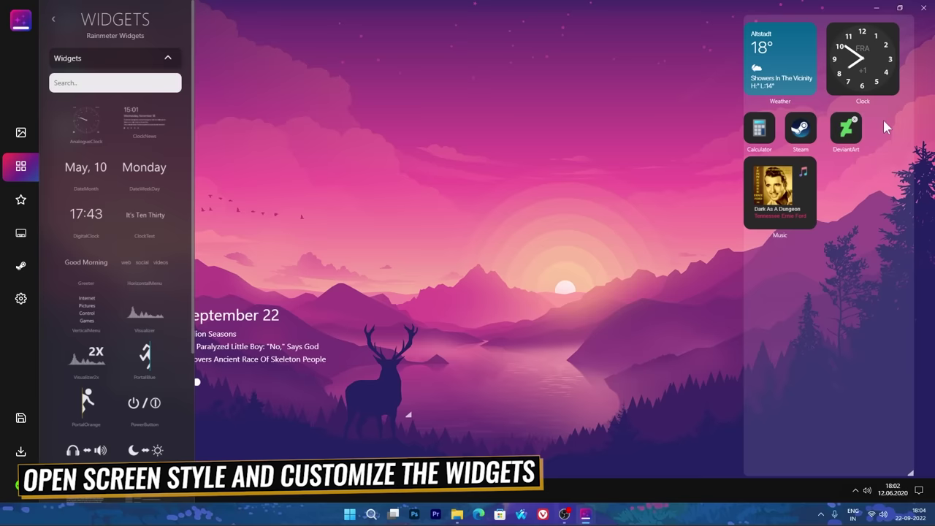
click(851, 121)
click(892, 119)
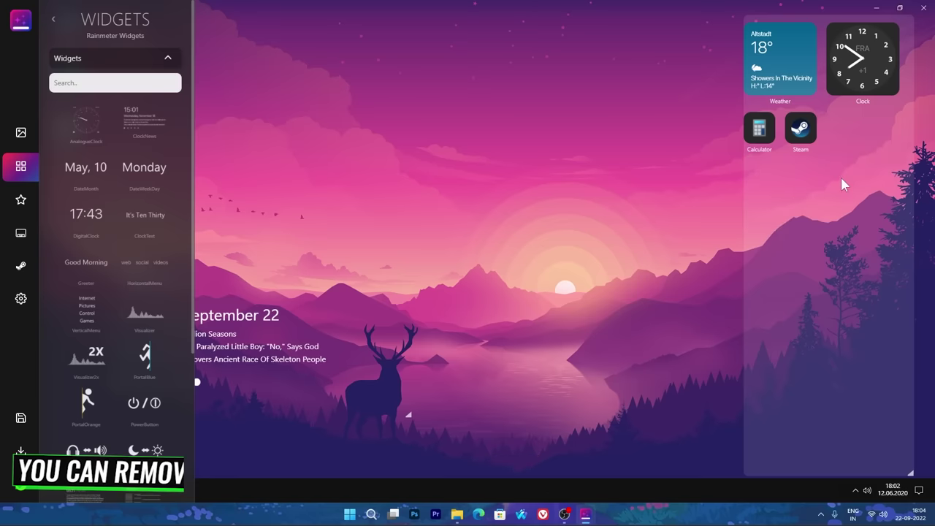
click(767, 120)
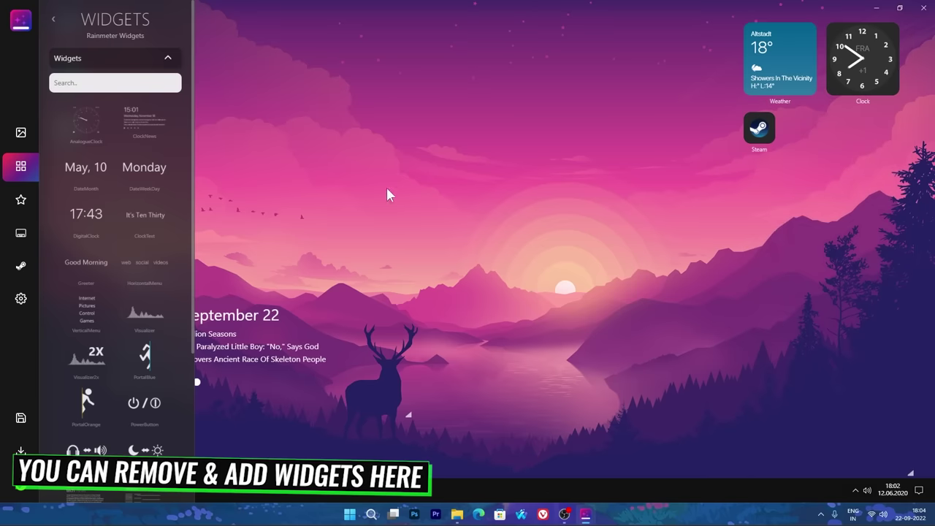
Add the Blender, Excel, Opera, Netflix, Teamviewer, VLC and Whatsapp app icons to the grid beside Steam
click(17, 235)
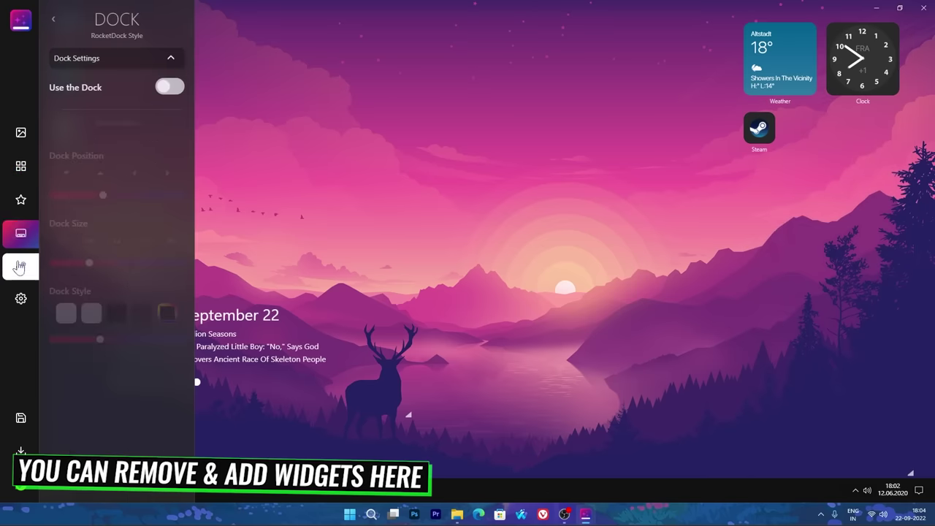
click(20, 265)
click(21, 203)
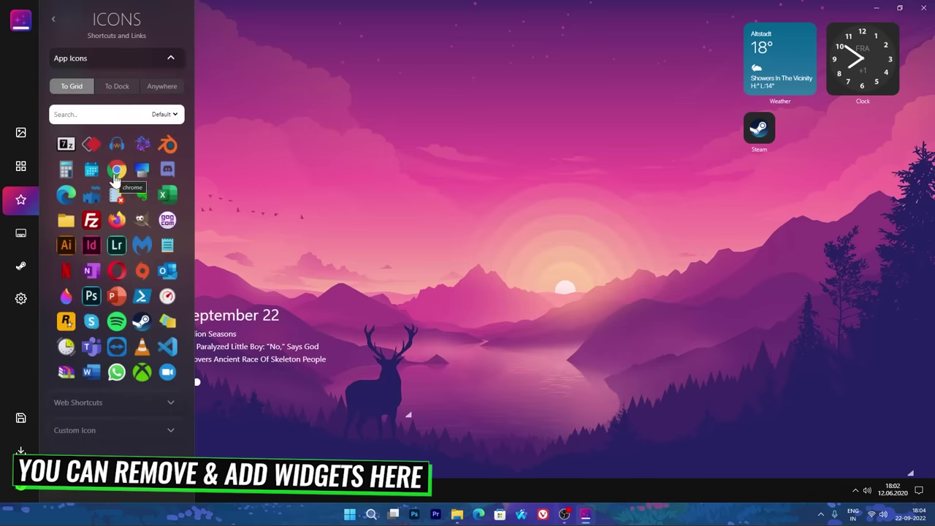
click(170, 146)
click(167, 195)
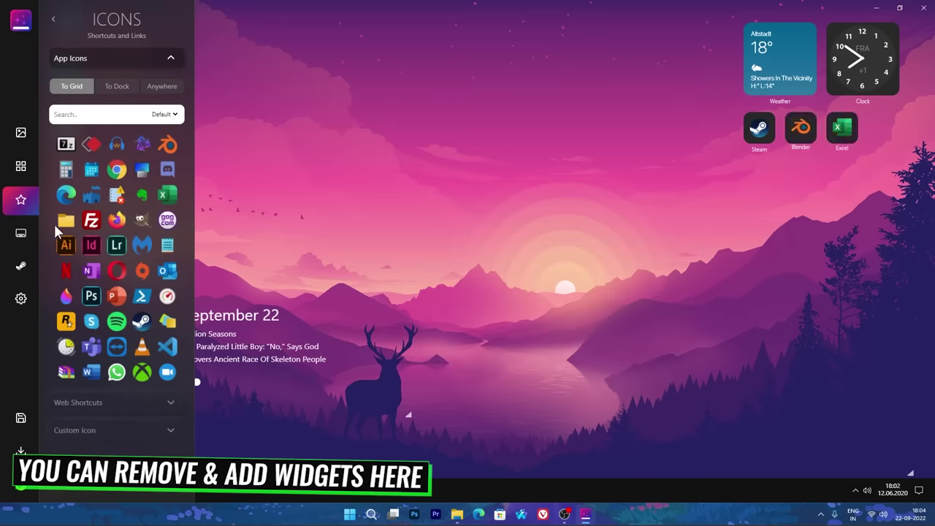
click(111, 272)
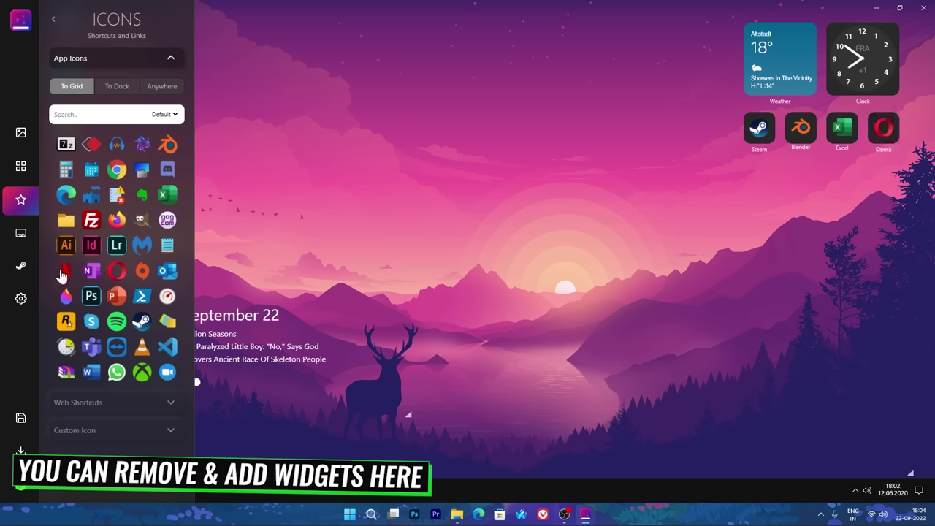
click(65, 272)
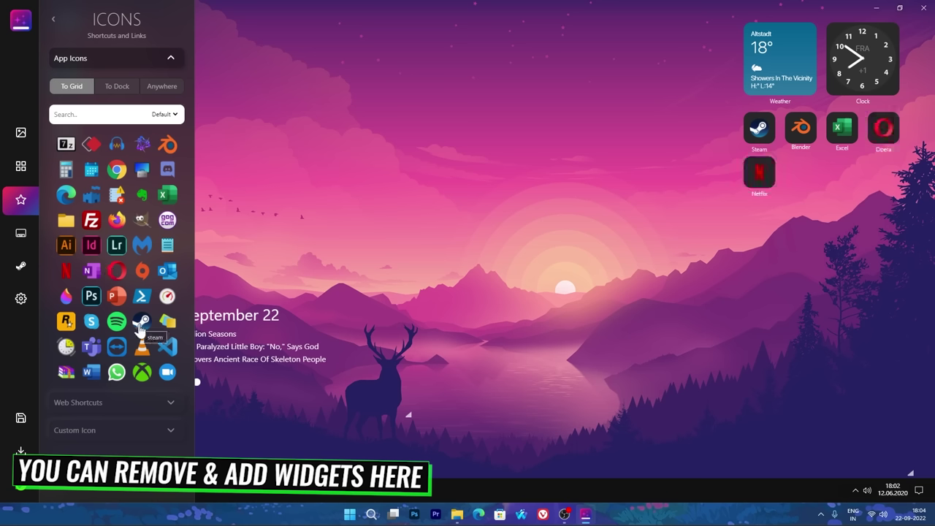
click(141, 325)
click(119, 348)
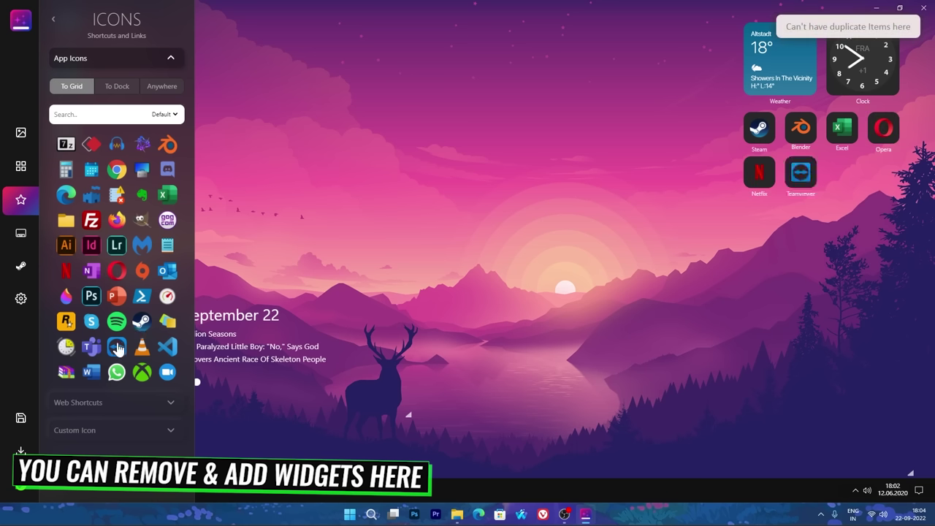
click(145, 350)
click(116, 373)
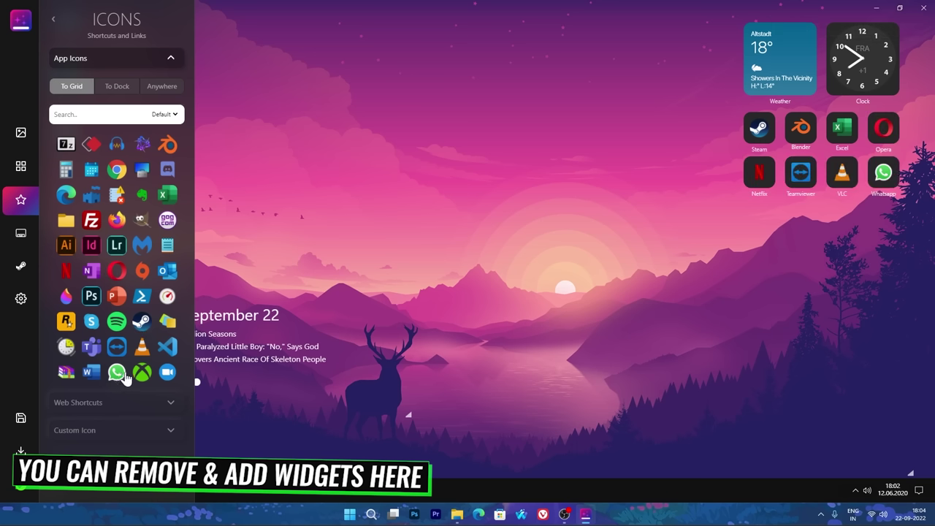
Add the iOS-inspired Music, Battery, System and Toggles widgets to the widget grid
click(20, 165)
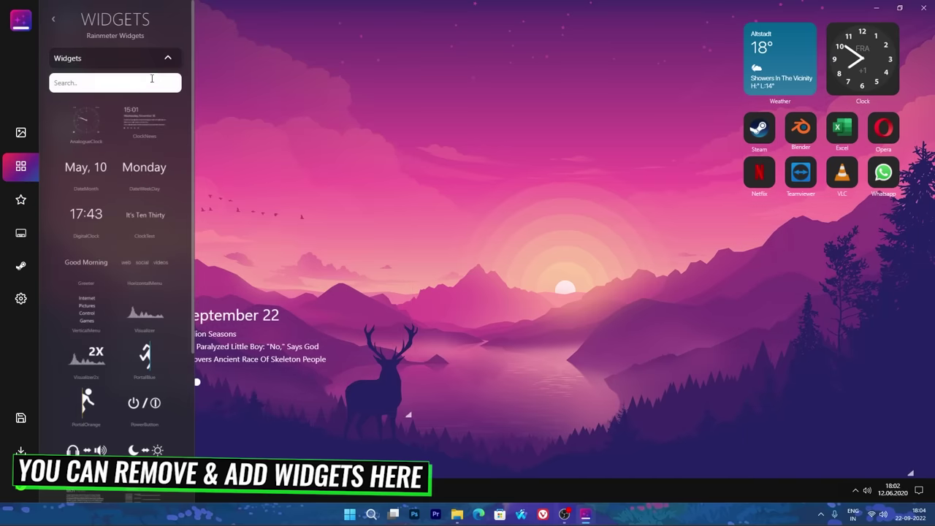
click(168, 63)
click(131, 89)
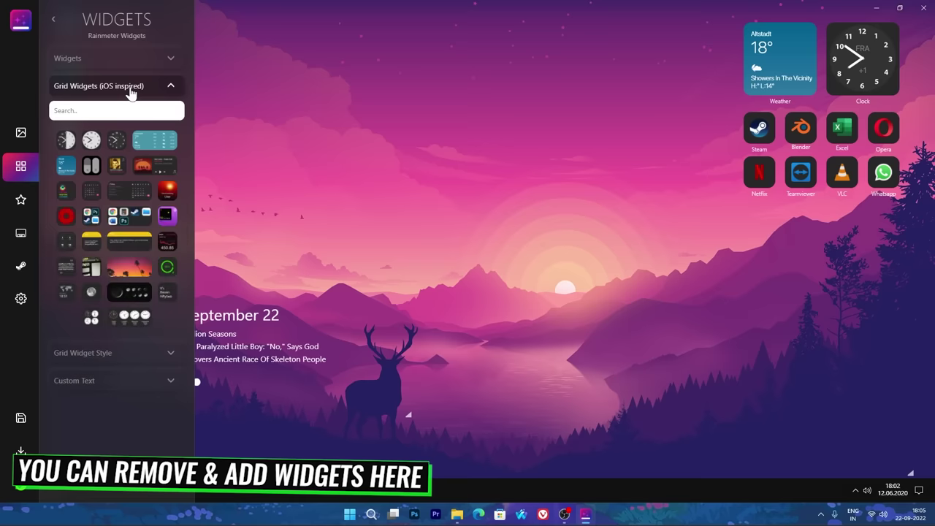
click(150, 172)
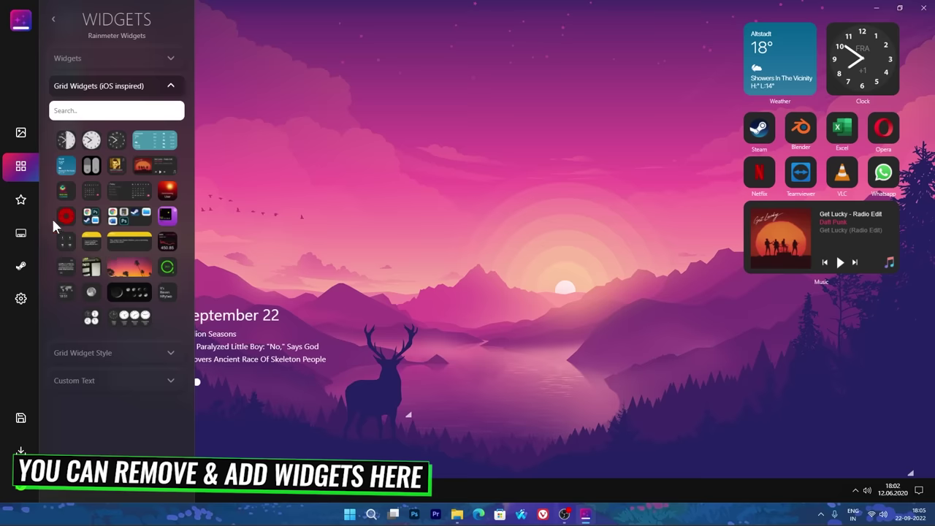
click(167, 267)
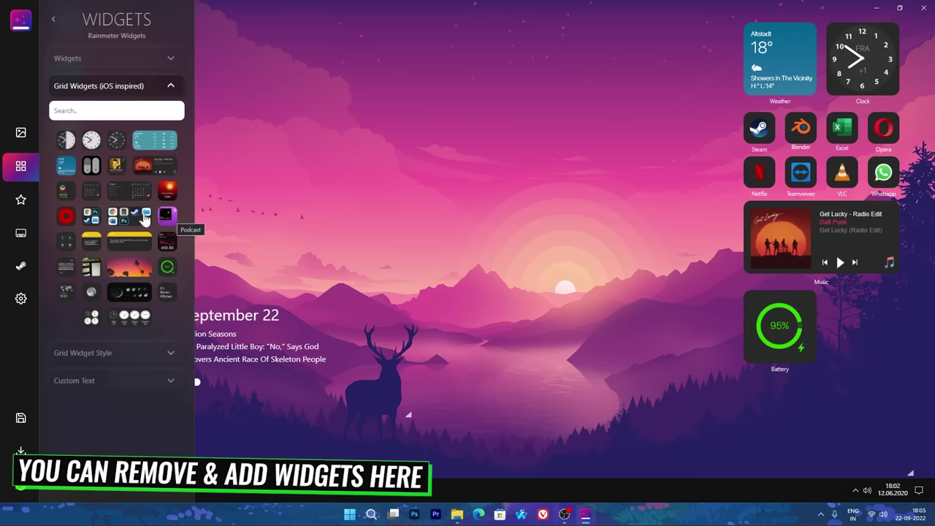
click(64, 191)
click(92, 166)
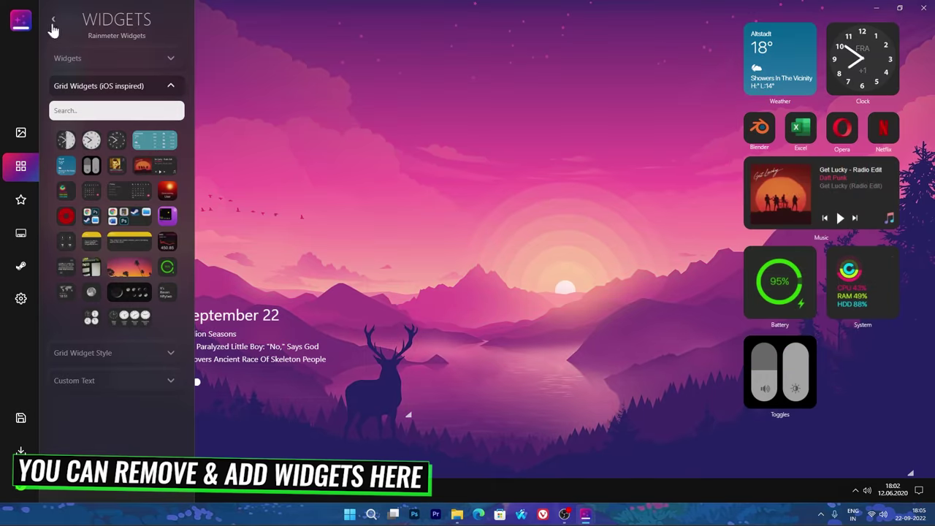
Hide the widget library and move the clock and news widget toward the lower-left corner of the desktop preview
click(53, 21)
drag(231, 352, 217, 361)
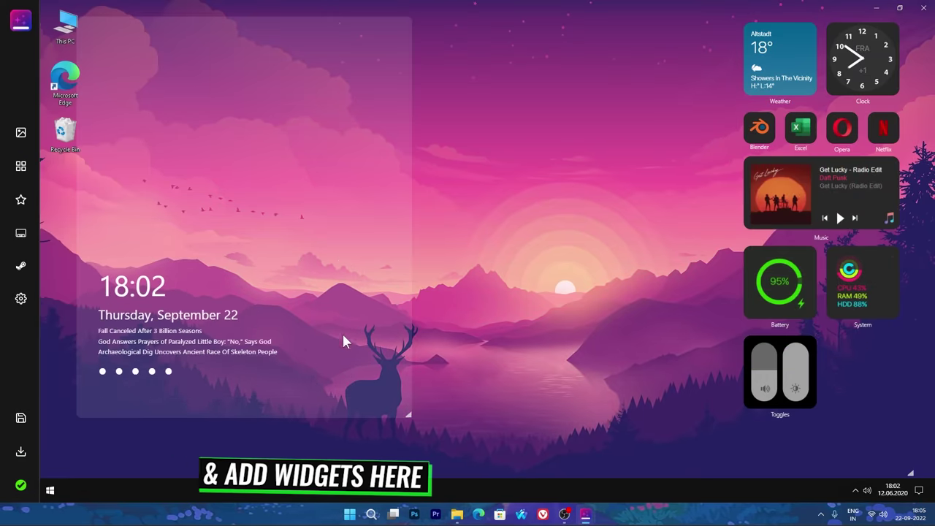
drag(344, 340, 315, 387)
Set the style's specific options to 12 Hour time, the M, d date format and Celsius for the weather
click(21, 299)
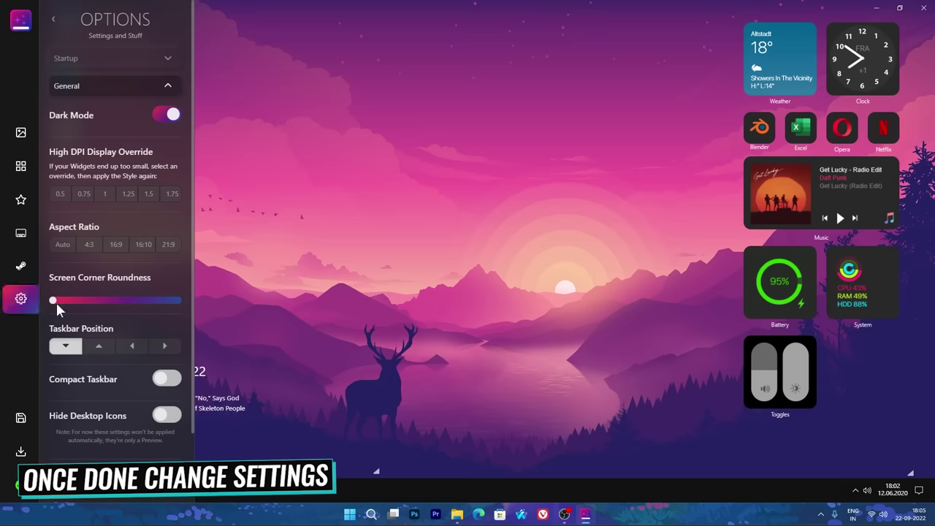
click(105, 60)
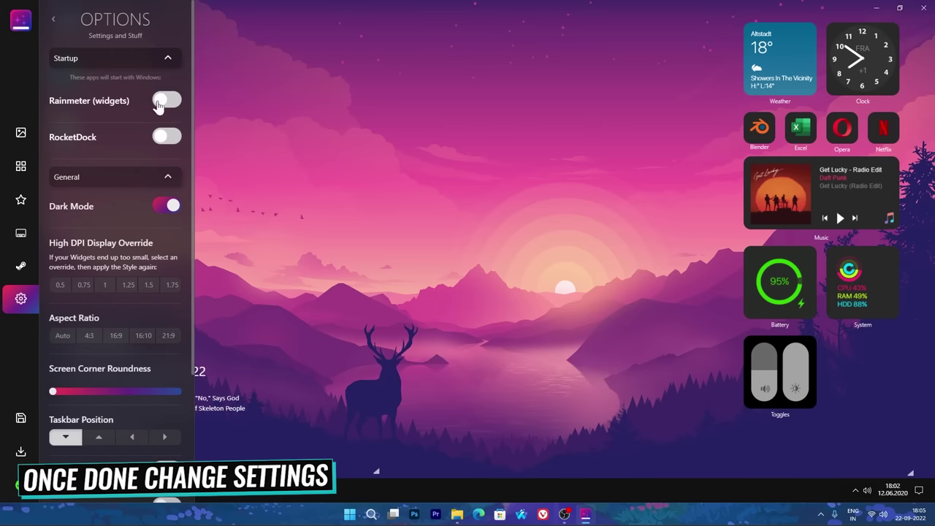
click(156, 66)
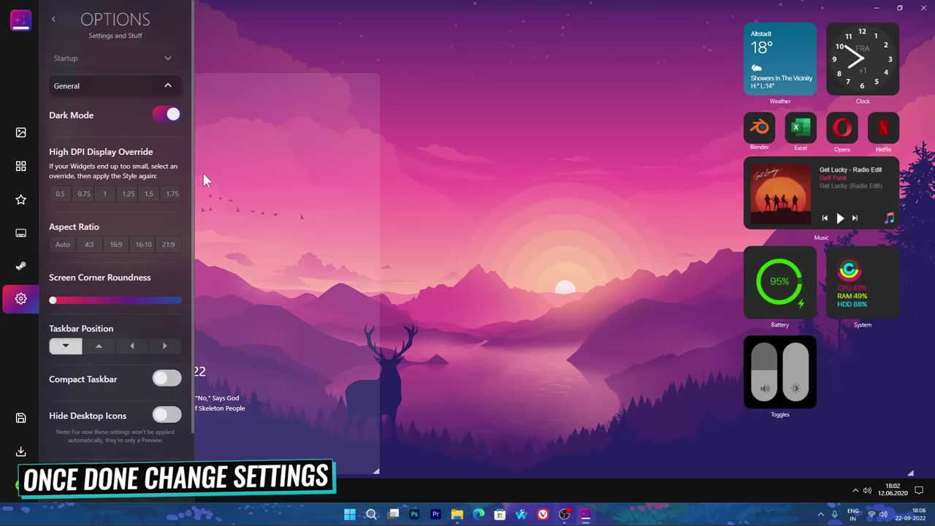
scroll(133, 289, down, 3)
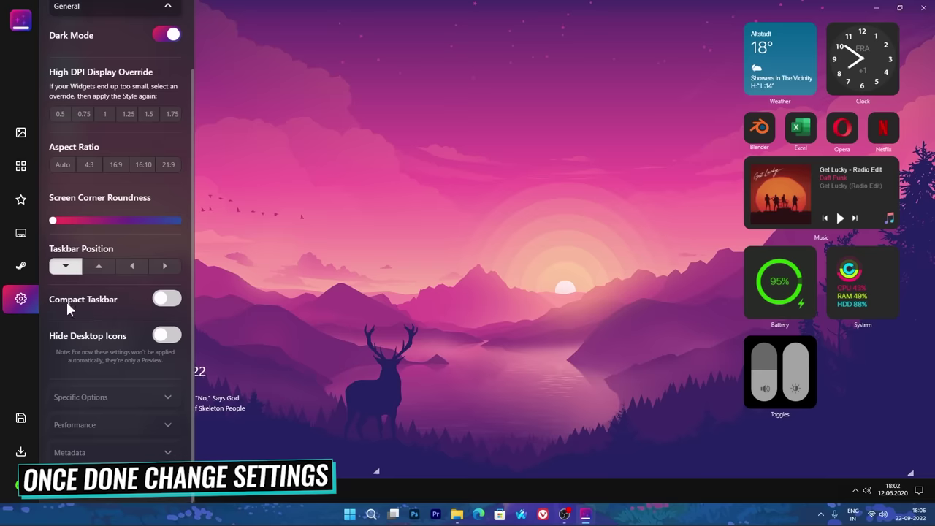
click(96, 401)
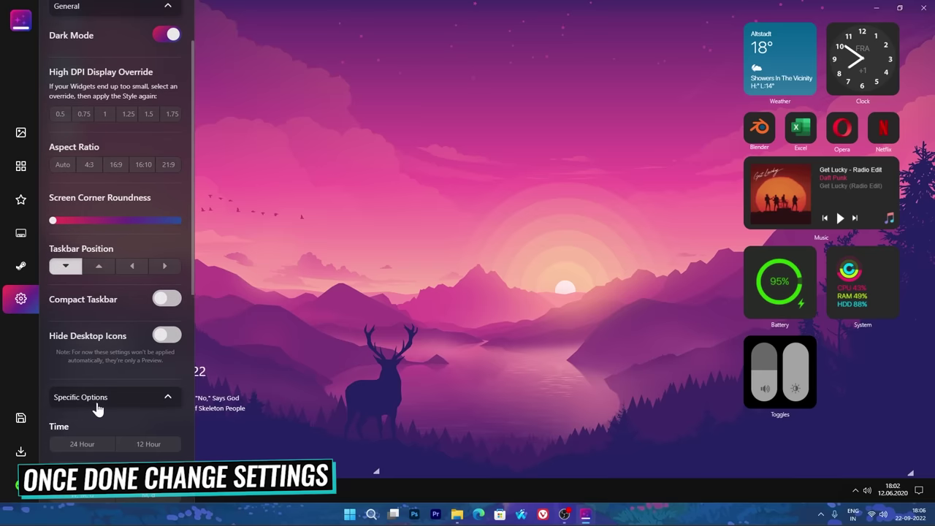
scroll(99, 394, down, 9)
click(139, 203)
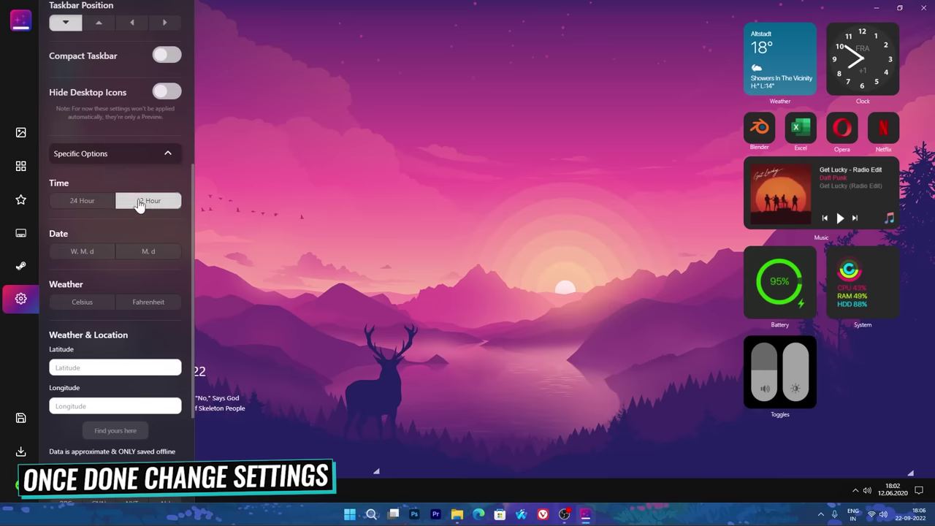
click(145, 252)
click(81, 303)
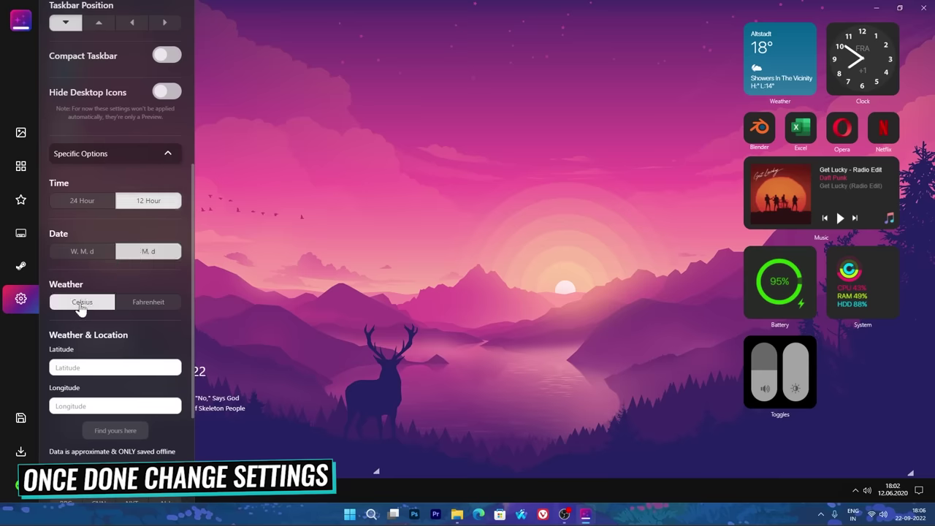
Open the coordinate finder website from the weather location settings and look up the latitude and longitude of Mumbai
scroll(102, 330, down, 4)
click(67, 270)
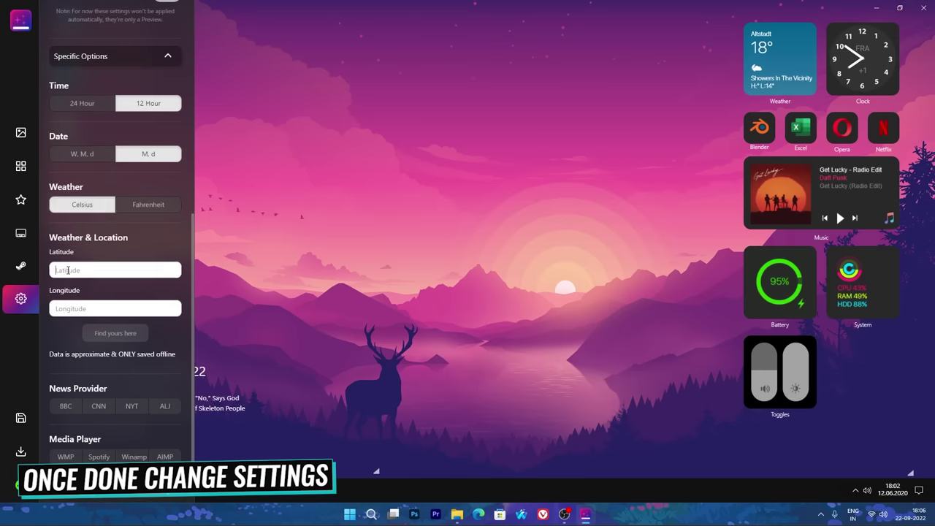
click(115, 333)
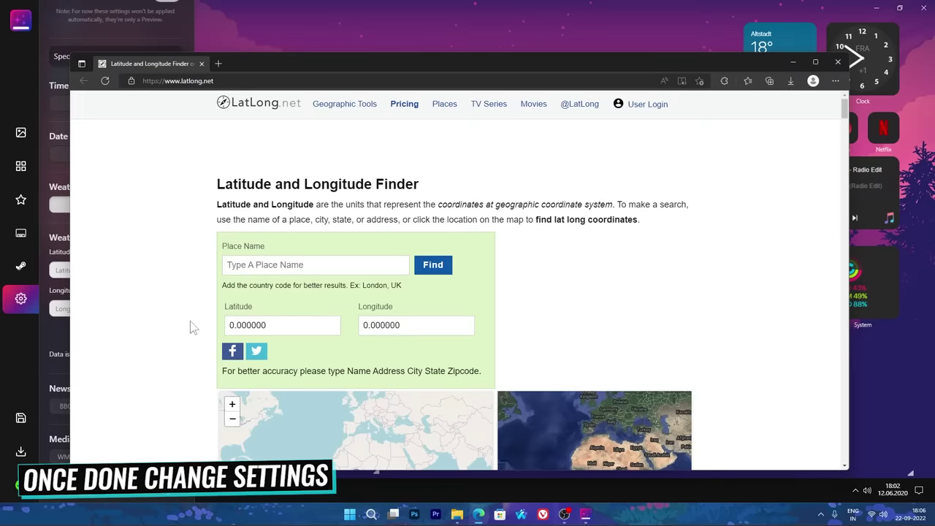
click(294, 266)
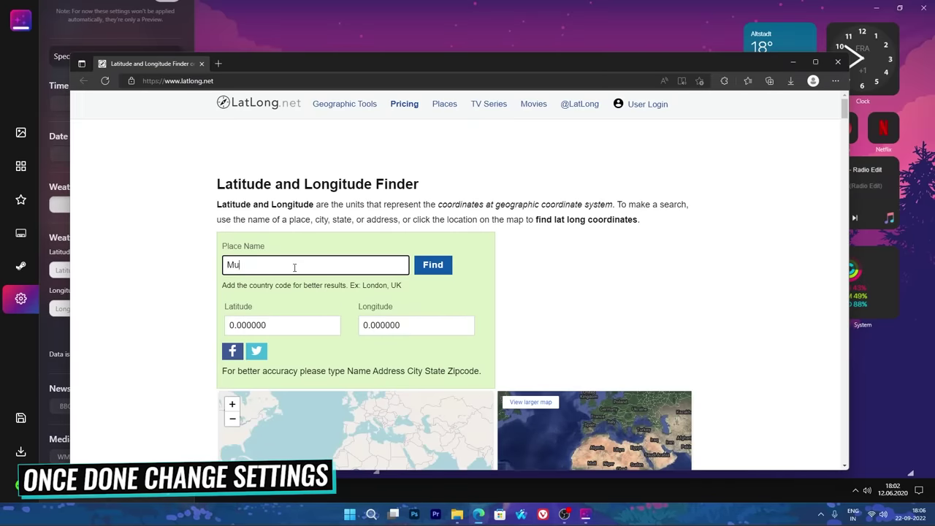
text(Mumbai)
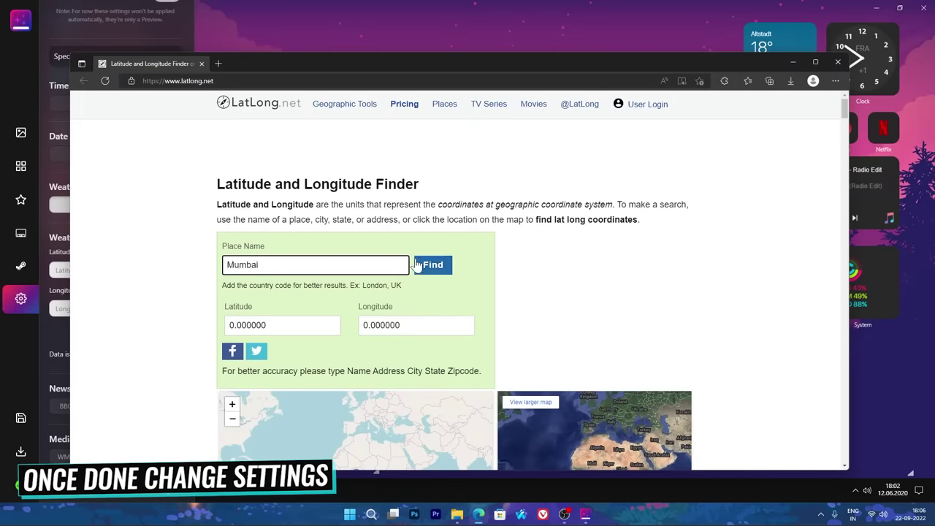
click(429, 267)
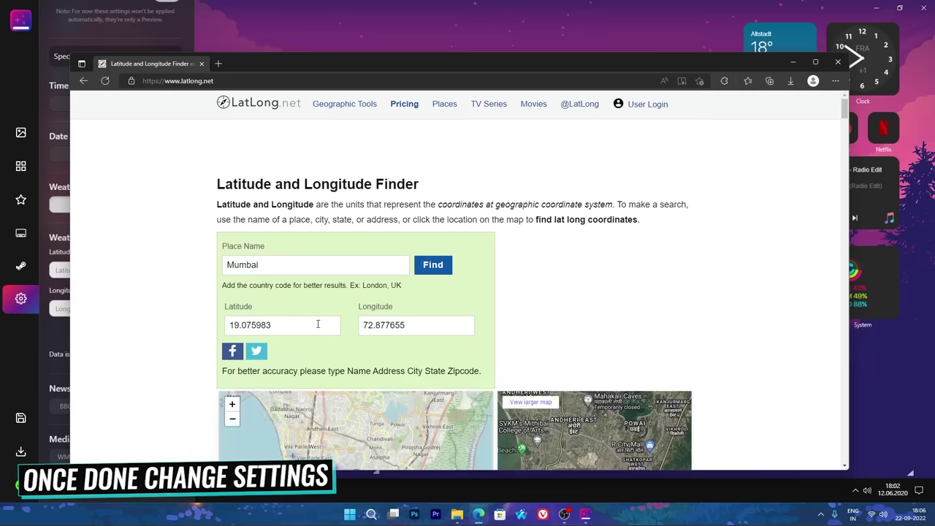
Copy the latitude 19.075983 and longitude 72.877655 from the website into the matching weather location fields in ScreenStyler
right_click(240, 328)
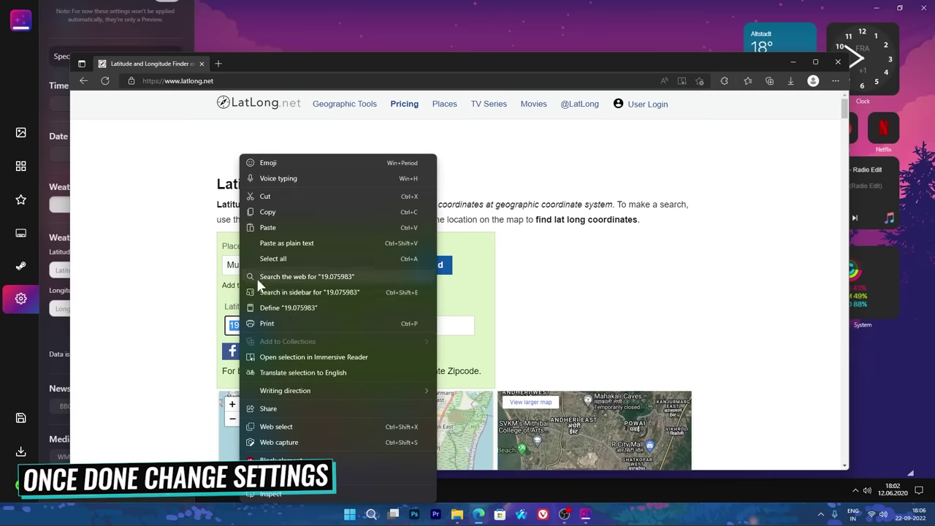
click(273, 211)
click(60, 271)
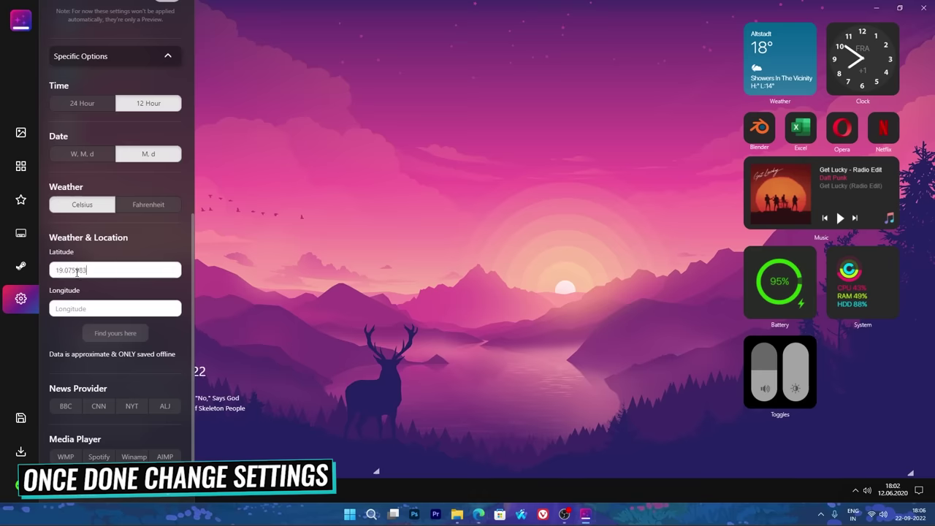
click(478, 515)
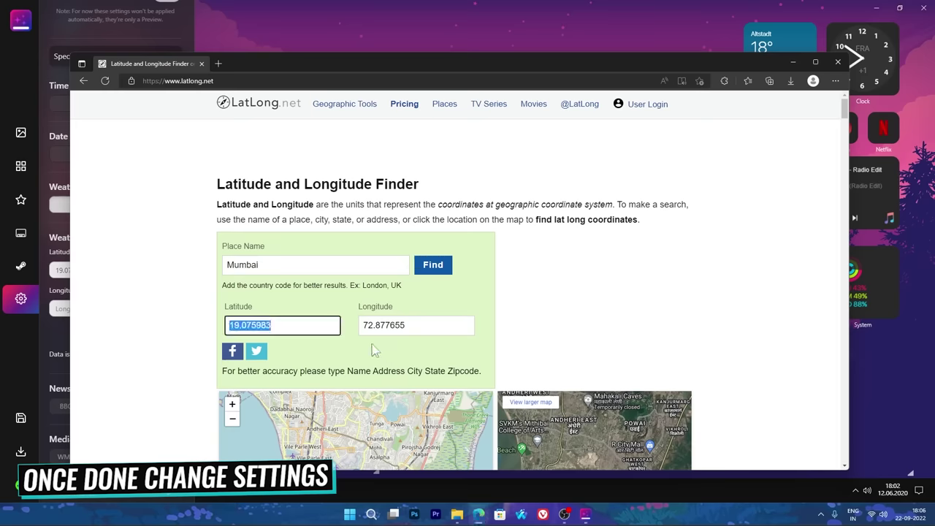
key(Tab)
right_click(388, 320)
click(411, 219)
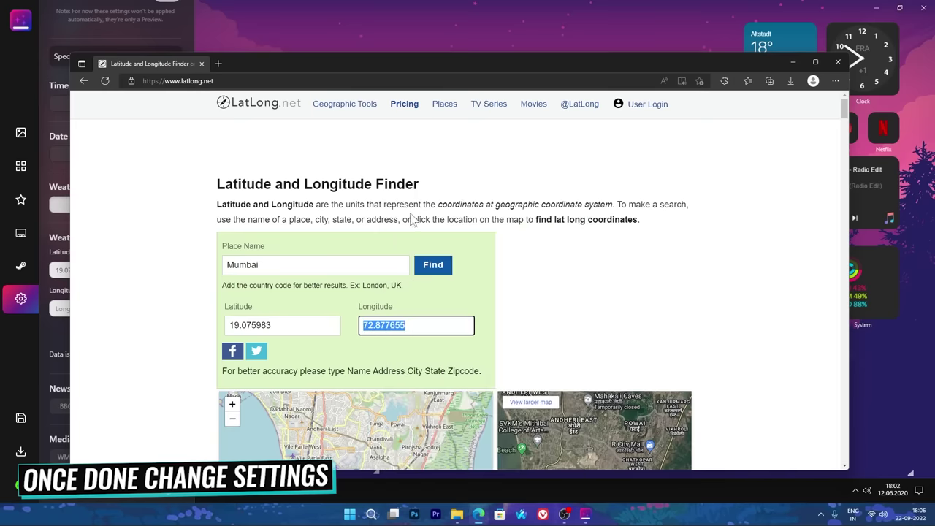
click(59, 308)
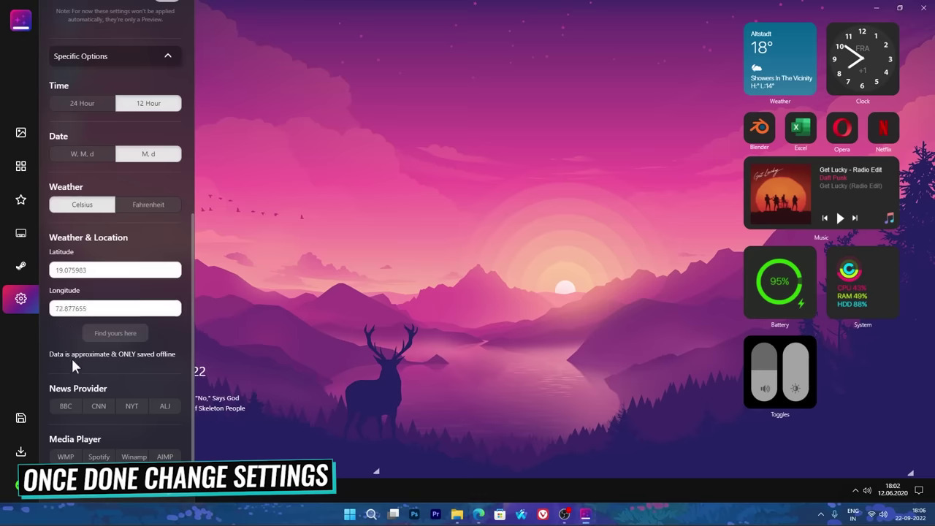
Choose CNN as the news provider and Spotify as the media player
scroll(96, 380, down, 1)
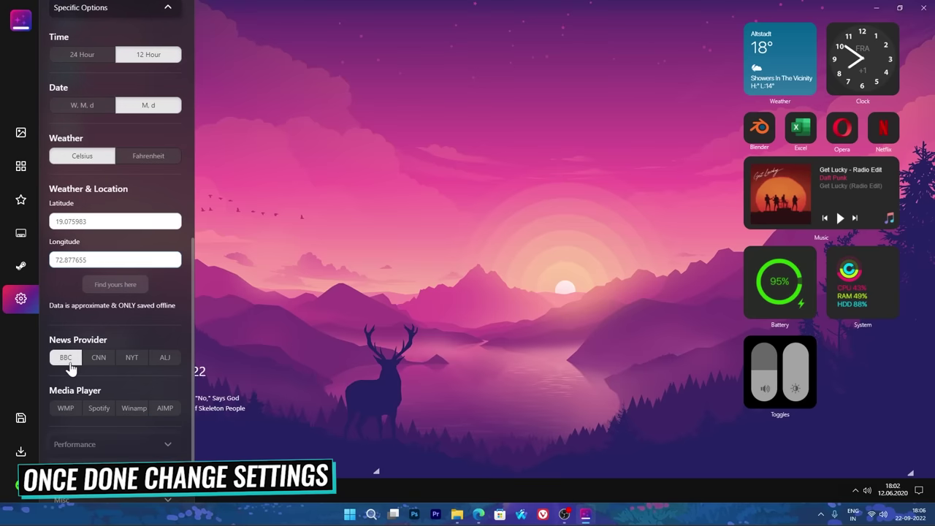
click(132, 357)
click(165, 357)
click(99, 357)
scroll(110, 372, down, 1)
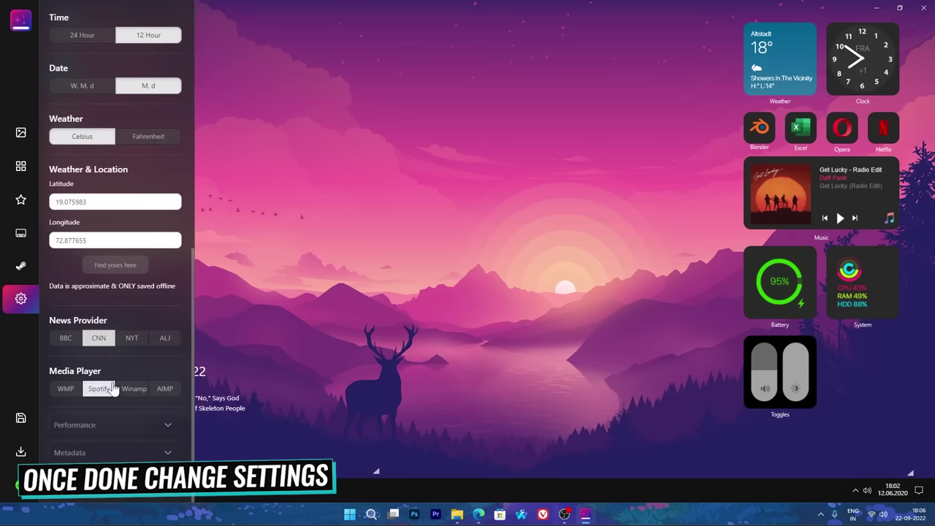
click(164, 388)
click(101, 389)
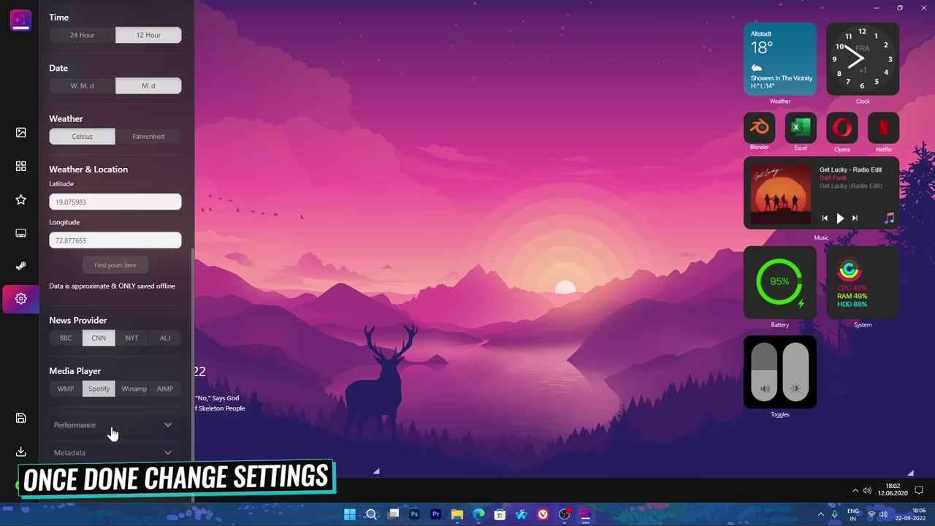
Expand the Performance section and view the available PC types without choosing one
click(102, 426)
scroll(100, 428, down, 4)
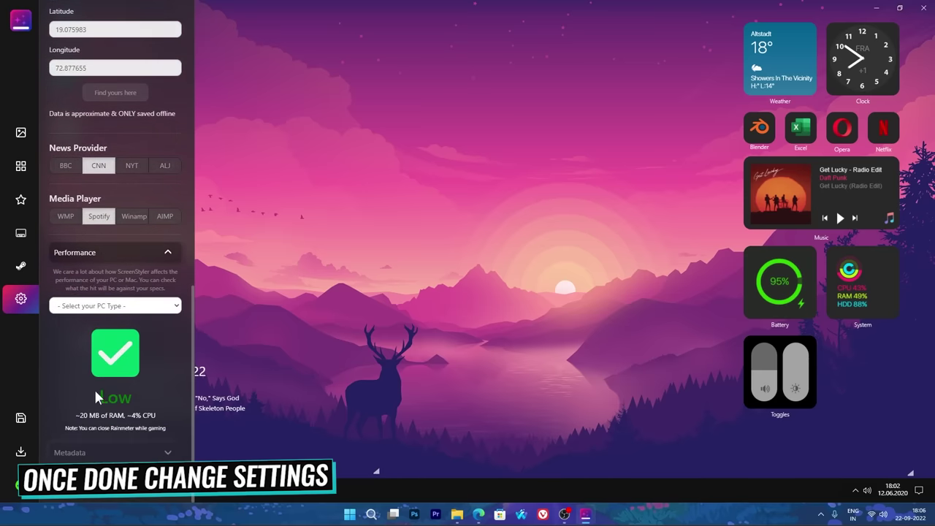
click(106, 306)
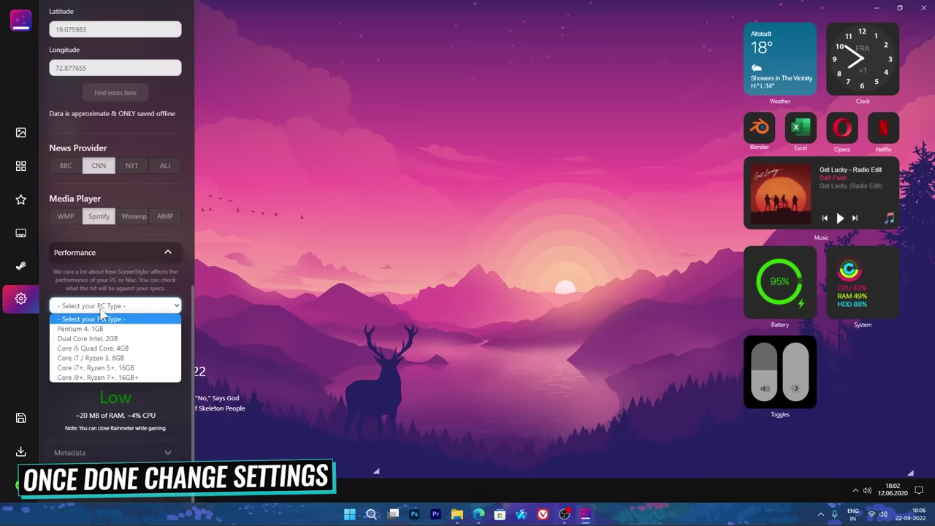
click(98, 309)
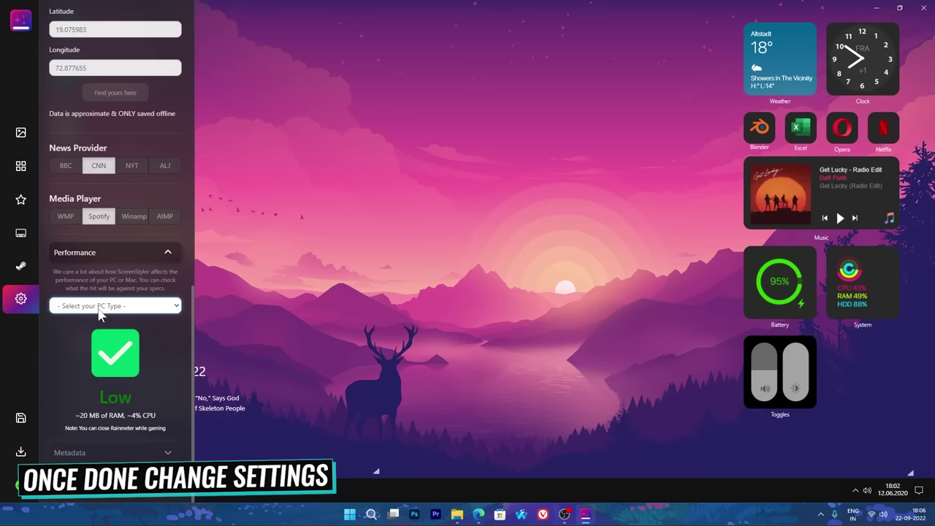
Enter TechRifle as both the style name and the style author in the metadata
click(92, 452)
scroll(94, 459, down, 2)
scroll(94, 460, down, 1)
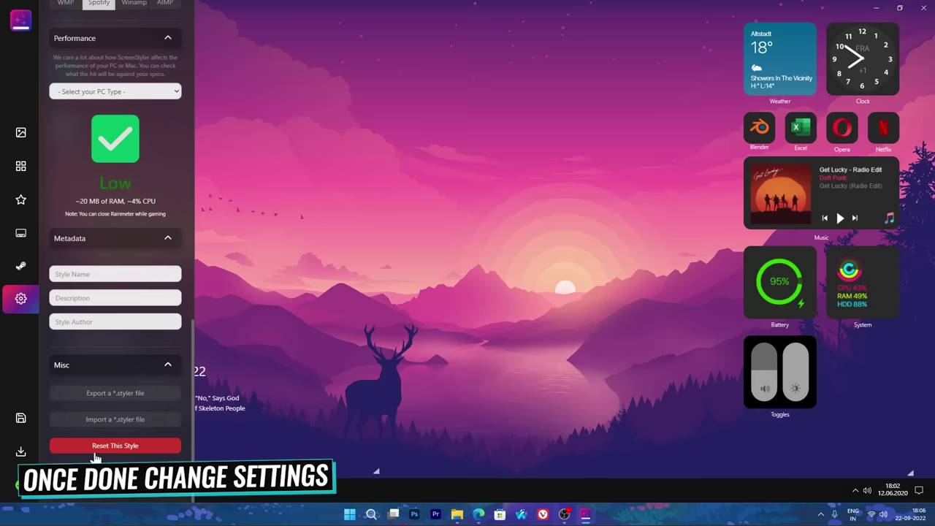
click(86, 277)
text(Tech Rifle)
key(Tab)
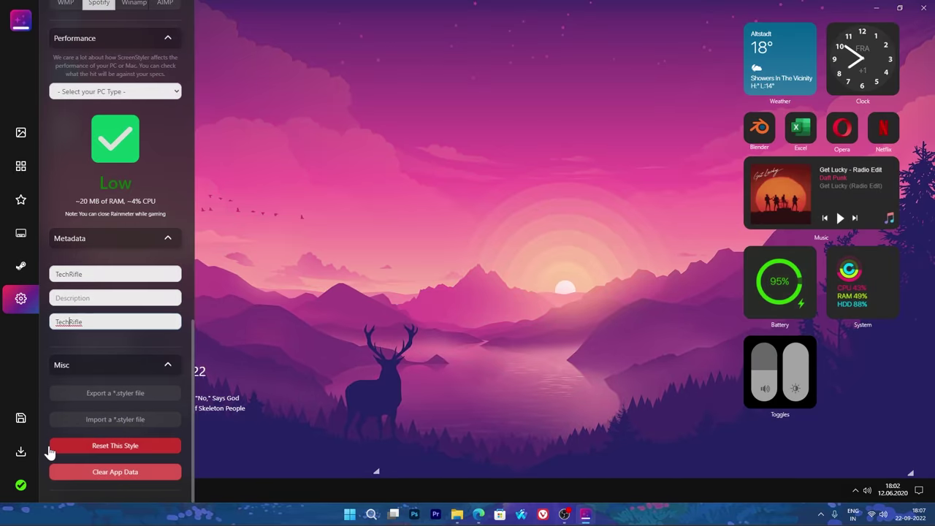
Apply the style by installing its Rainmeter skin package with the included layout, and close the coordinate finder's browser window
click(22, 486)
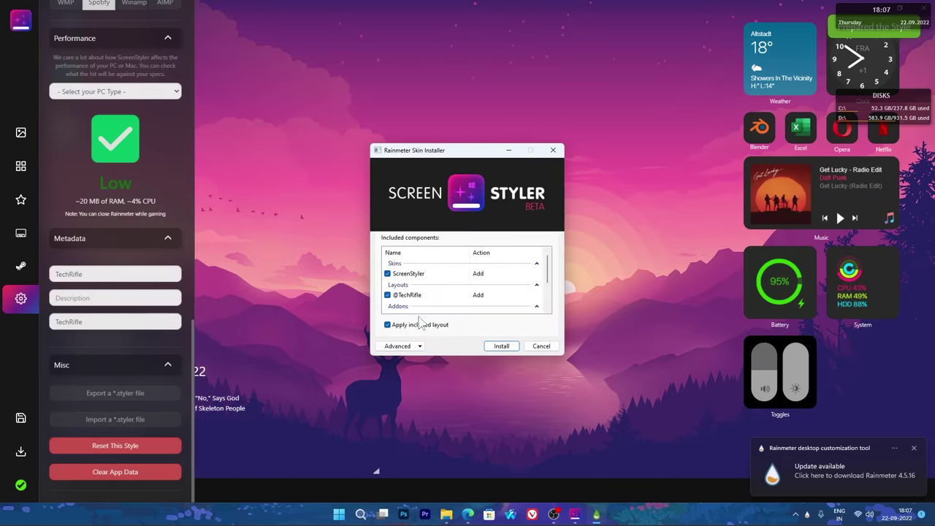
scroll(453, 292, down, 3)
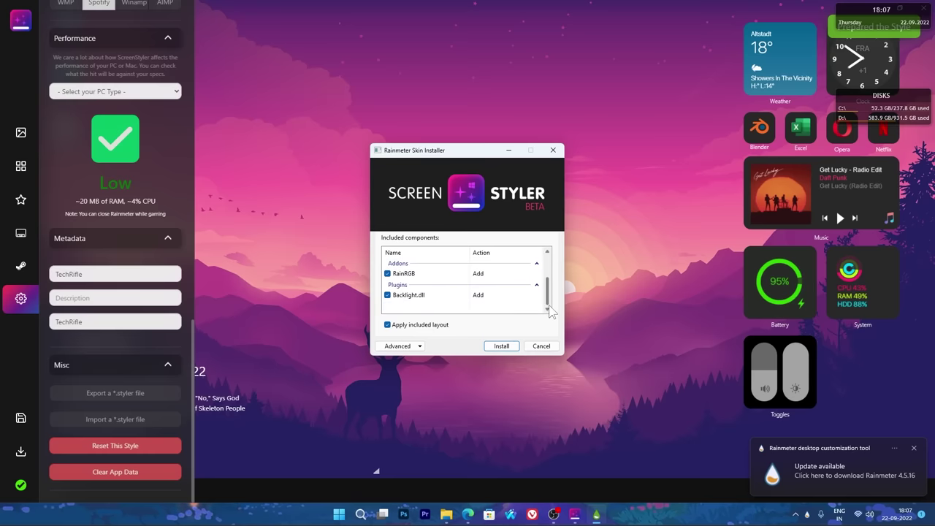
click(516, 348)
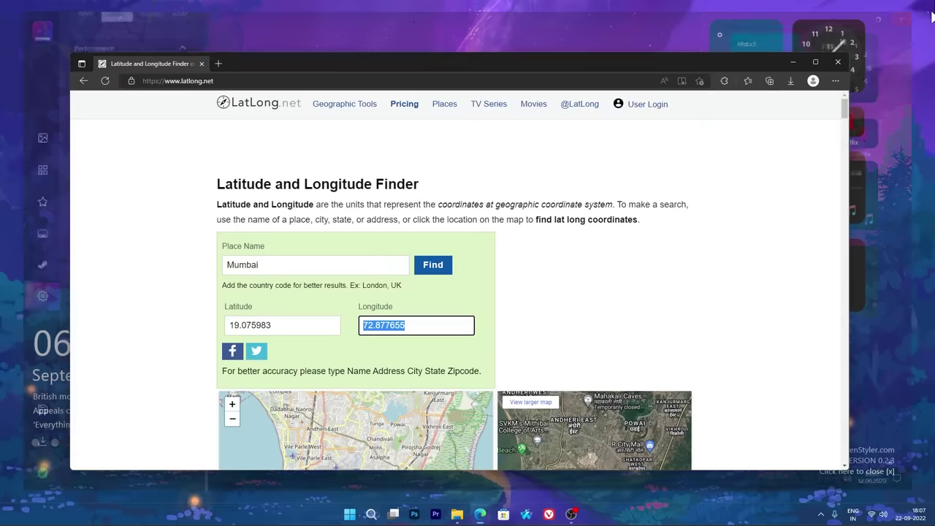
click(838, 61)
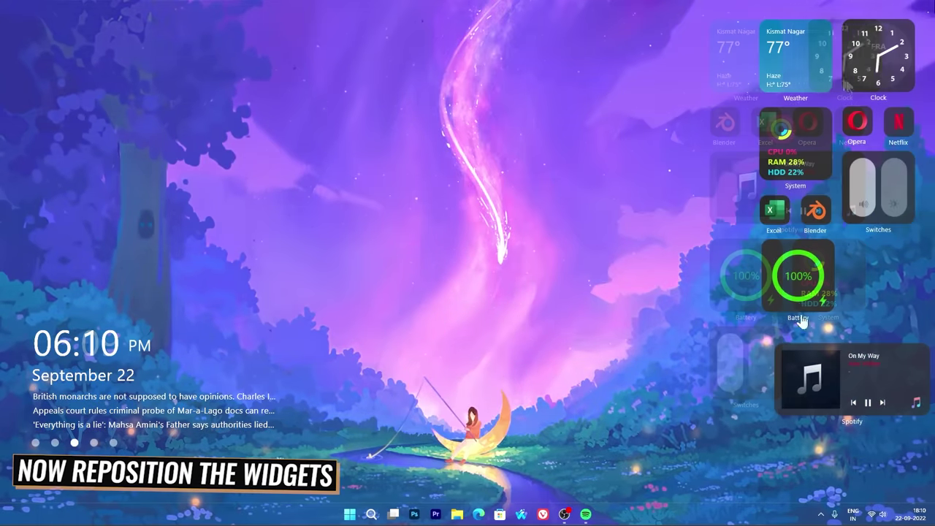
Arrange the weather, clock, system, switches, battery, Spotify and app icon widgets into a compact block, and shift the time-and-news widget slightly lower
drag(774, 381, 796, 435)
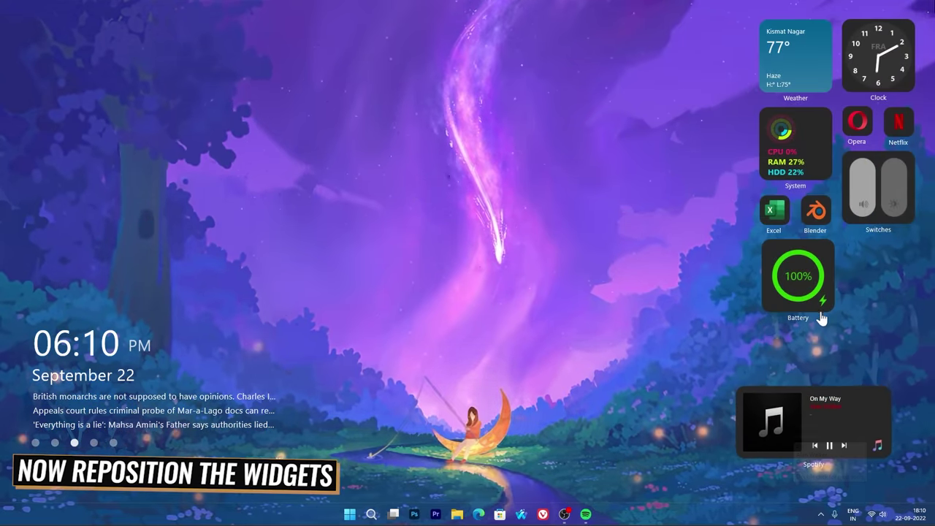
drag(823, 299, 795, 349)
drag(873, 263, 835, 273)
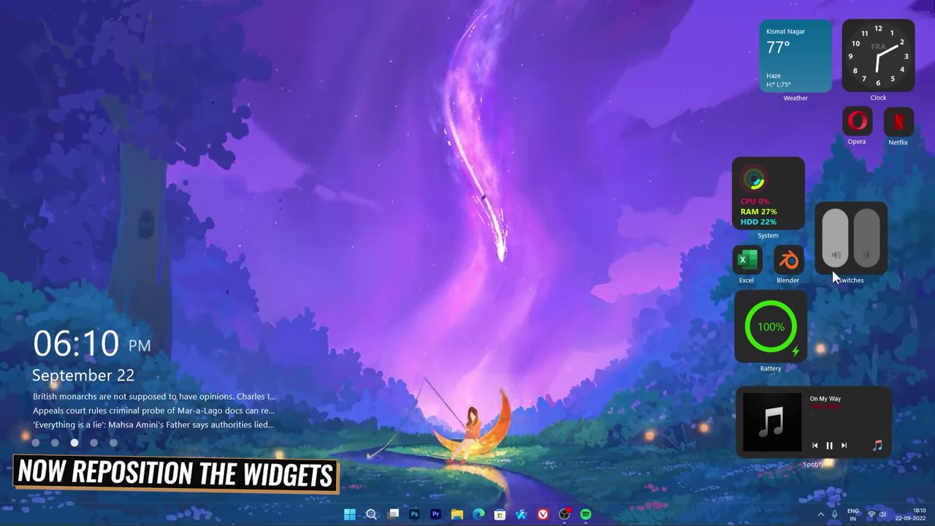
drag(807, 61, 777, 103)
drag(873, 74, 844, 108)
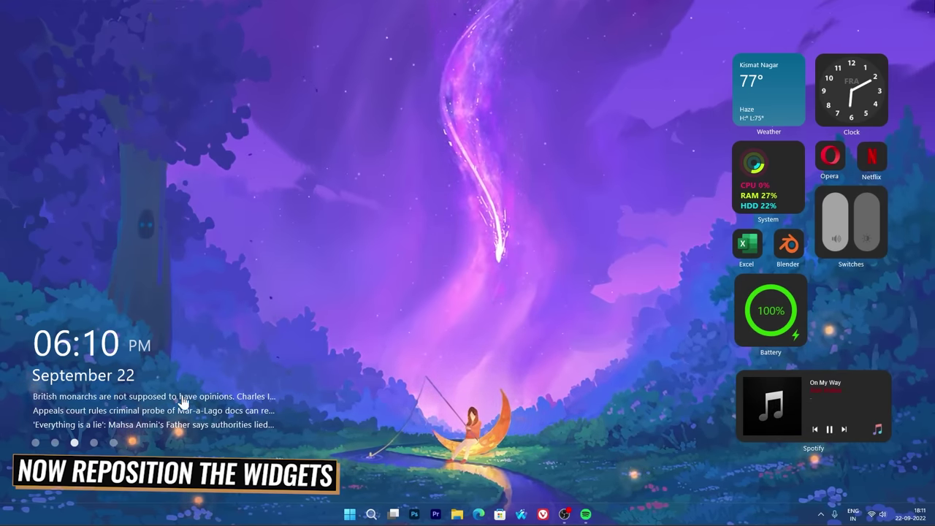
drag(179, 399, 172, 431)
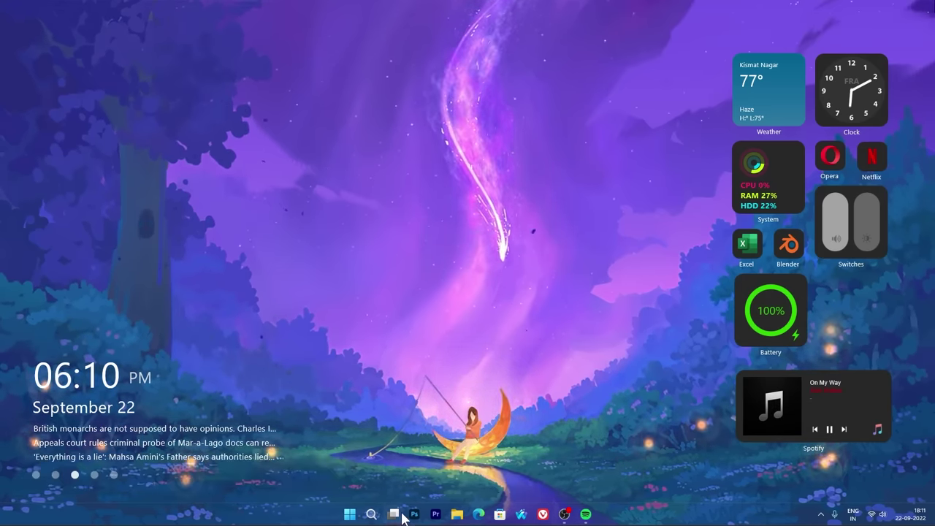
Install the Monstercat.Visualizer.for.Rainmeter_2.1.0 skin package from the Downloads folder, then close File Explorer
key(super+e)
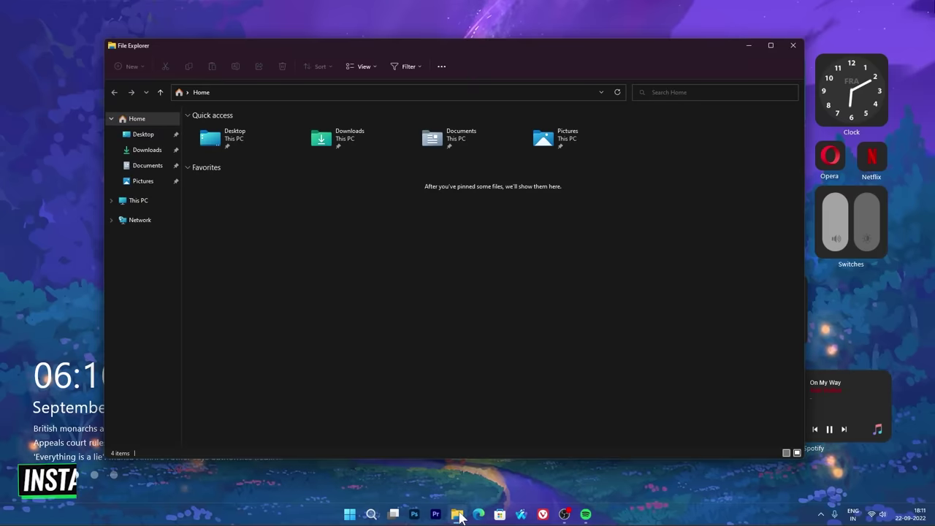
click(149, 152)
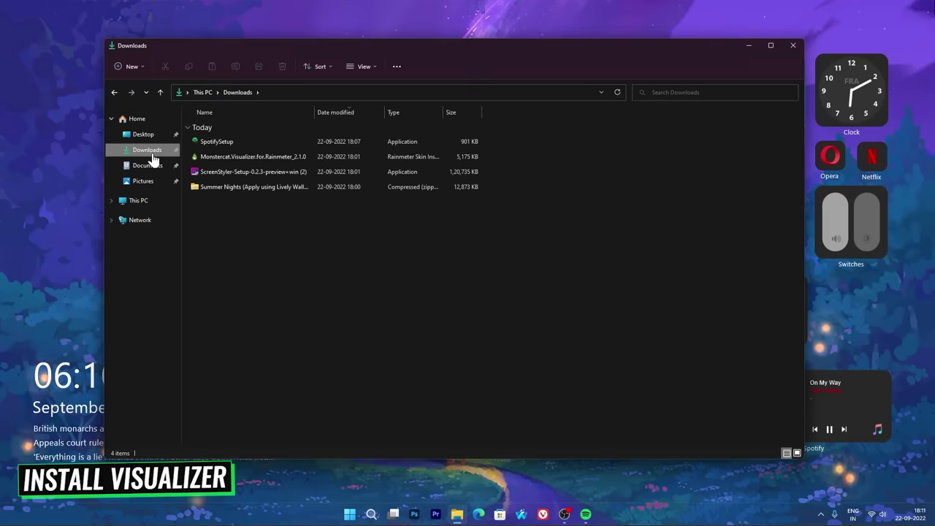
right_click(229, 160)
click(255, 187)
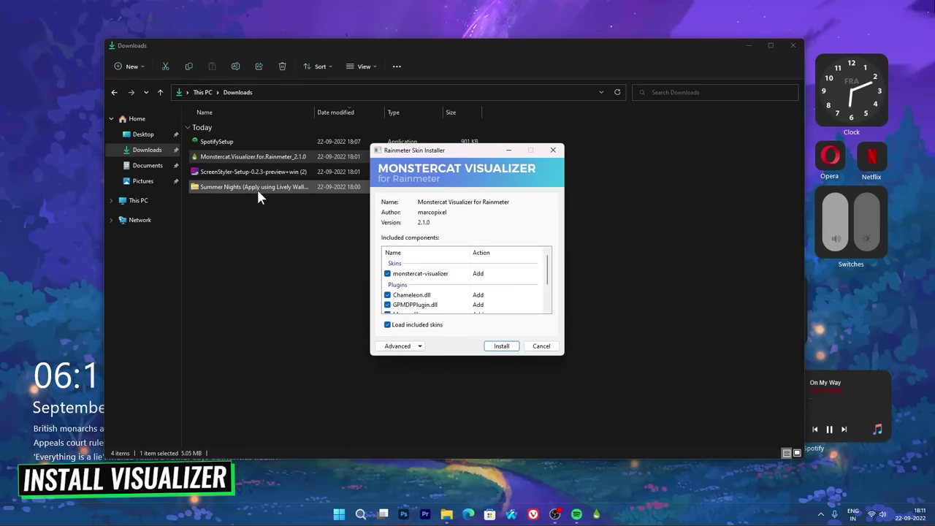
click(498, 347)
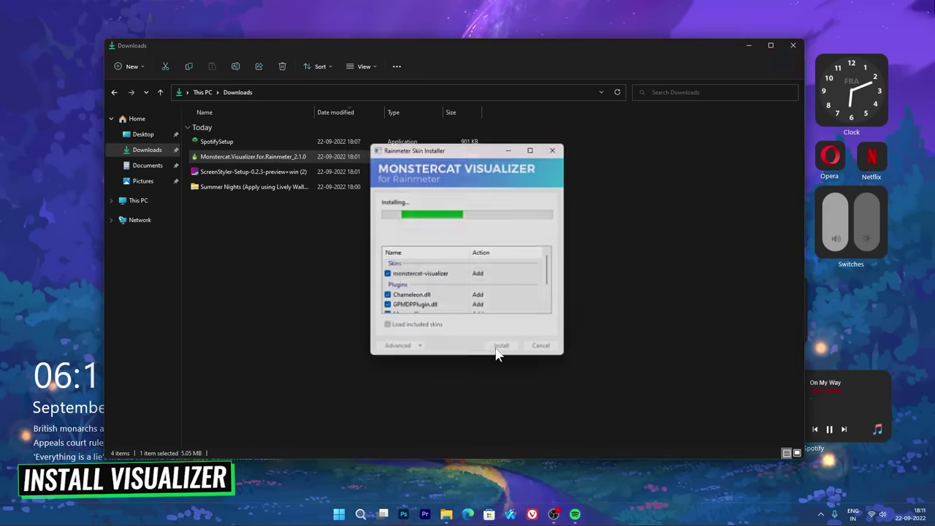
click(792, 46)
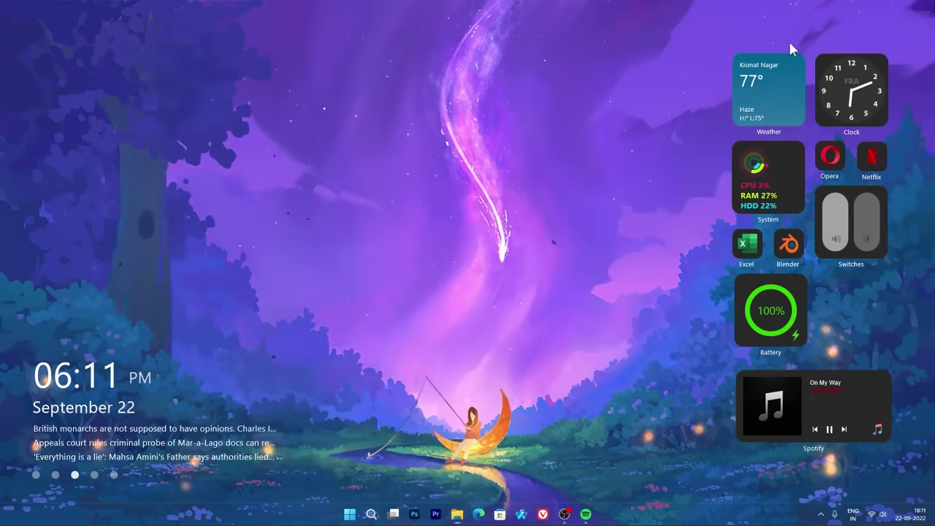
Open the Rainmeter manager from the system tray and refresh all skins to update the skin list
click(820, 515)
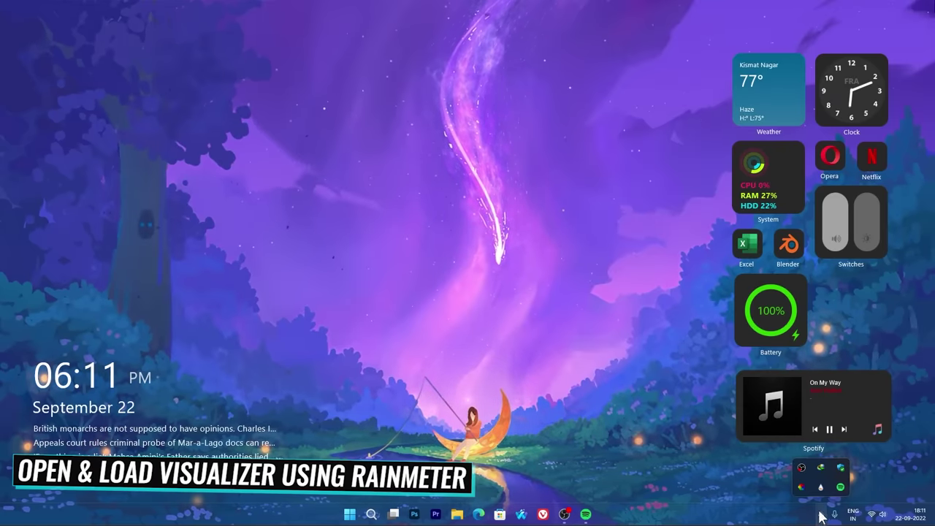
click(821, 488)
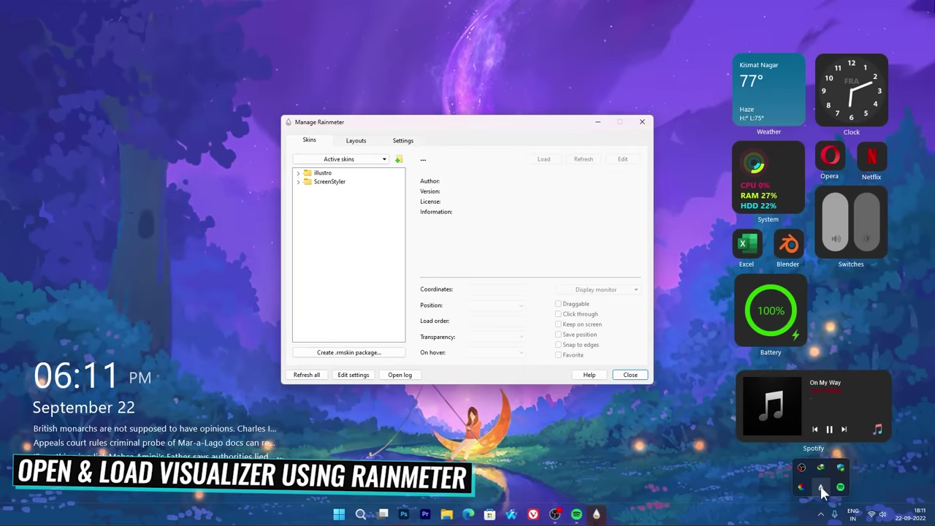
click(298, 181)
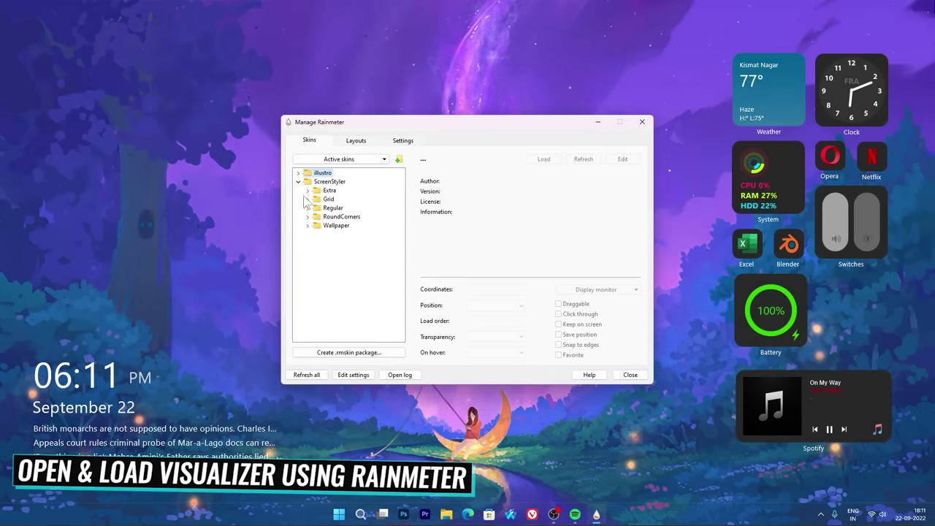
click(307, 375)
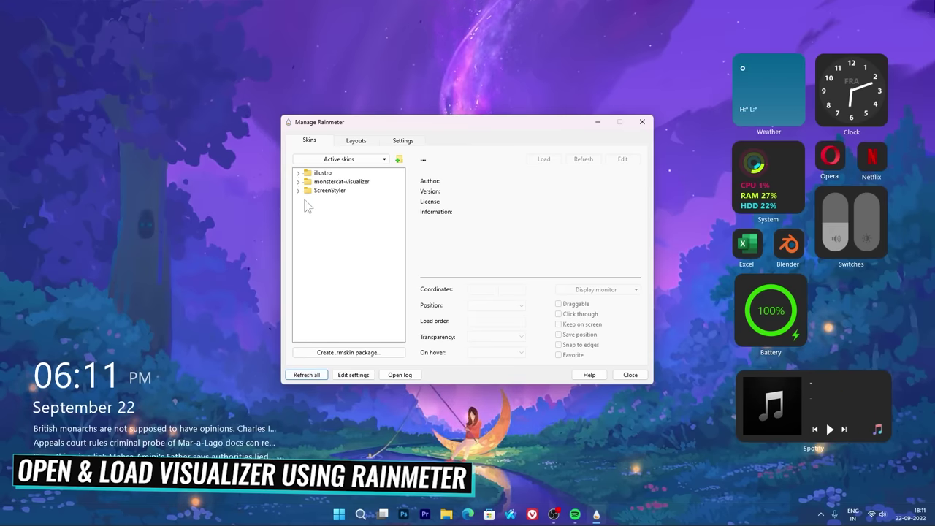
Load visualizer.ini from the monstercat-visualizer skin and move the visualizer onto the lower part of the desktop
click(298, 181)
right_click(326, 217)
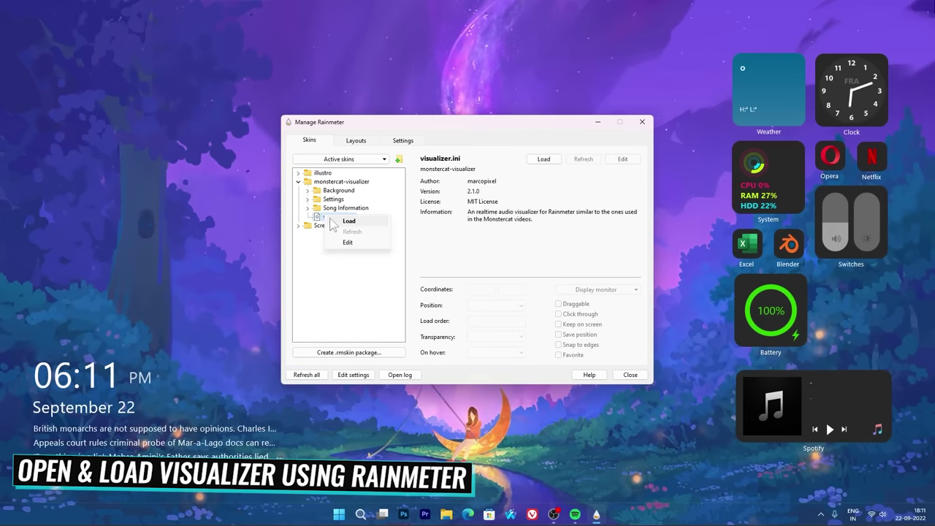
click(348, 220)
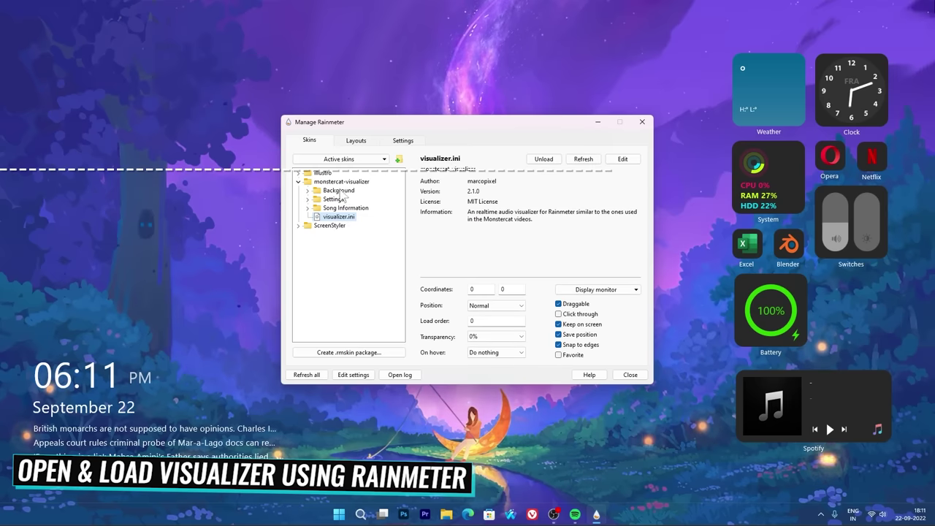
drag(431, 168, 532, 461)
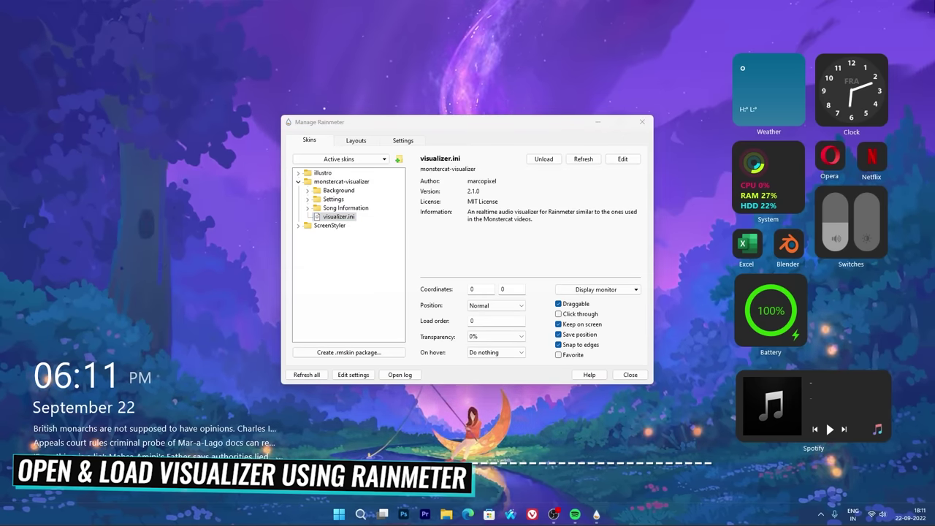
Open the visualizer's general.ini settings and set the visualizer scale to 0.30 and the visualizer height to about 66px
click(307, 199)
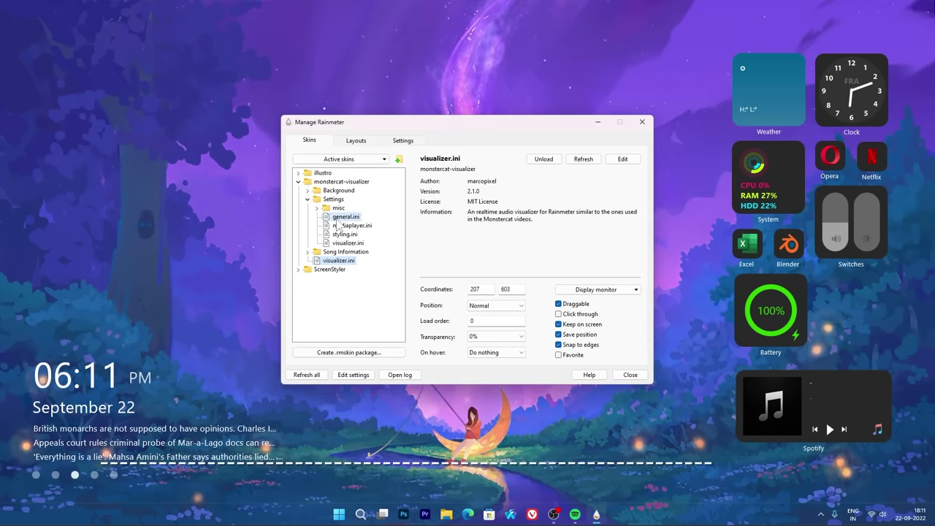
double_click(325, 217)
drag(75, 142, 333, 219)
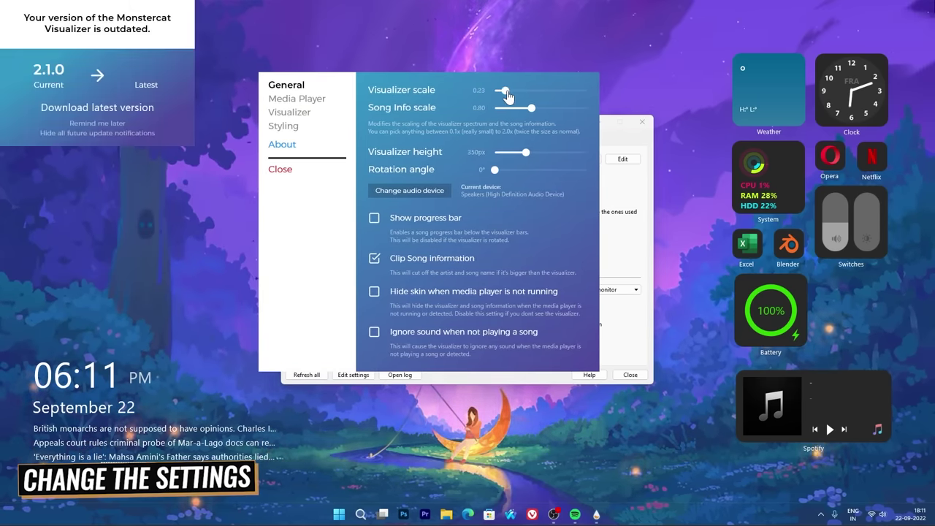
drag(508, 95, 508, 95)
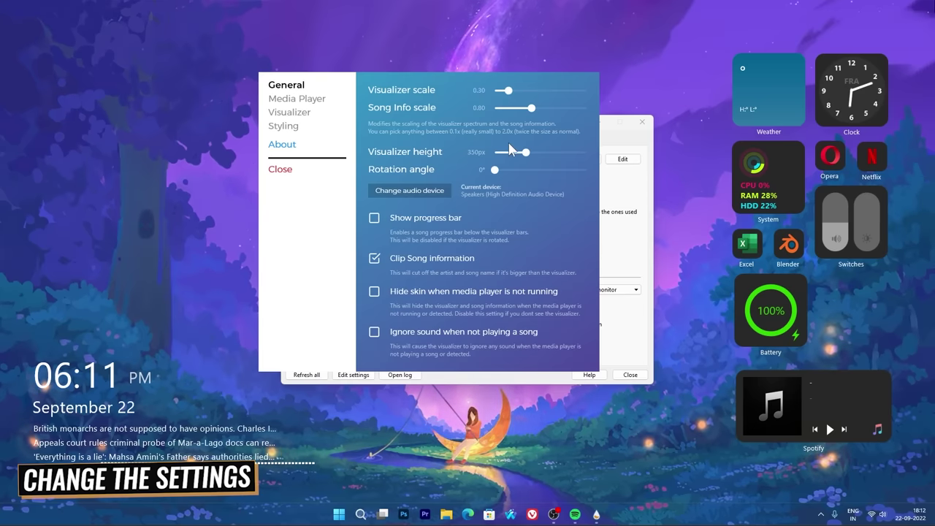
drag(503, 157, 501, 161)
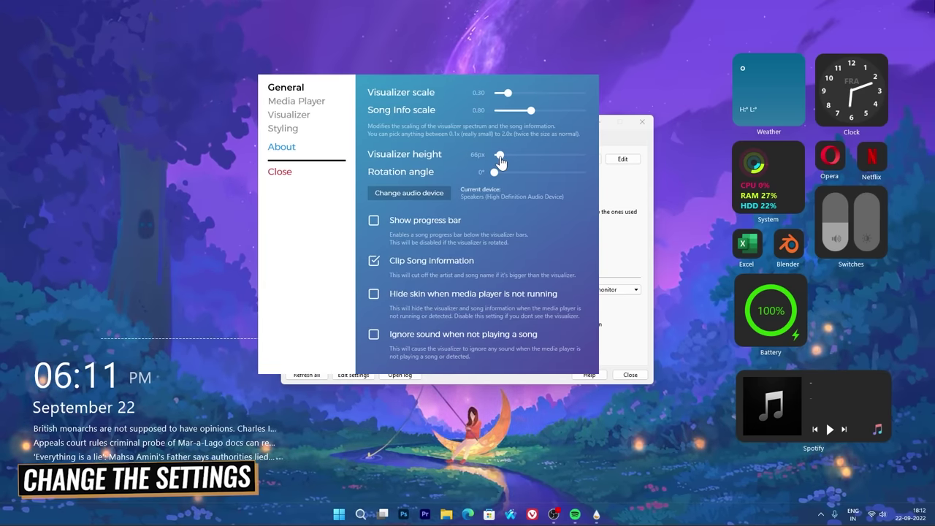
Set the visualizer's bar width and bar gap to 12px and its bar count to 20, and place it above the Spotify widget
click(290, 115)
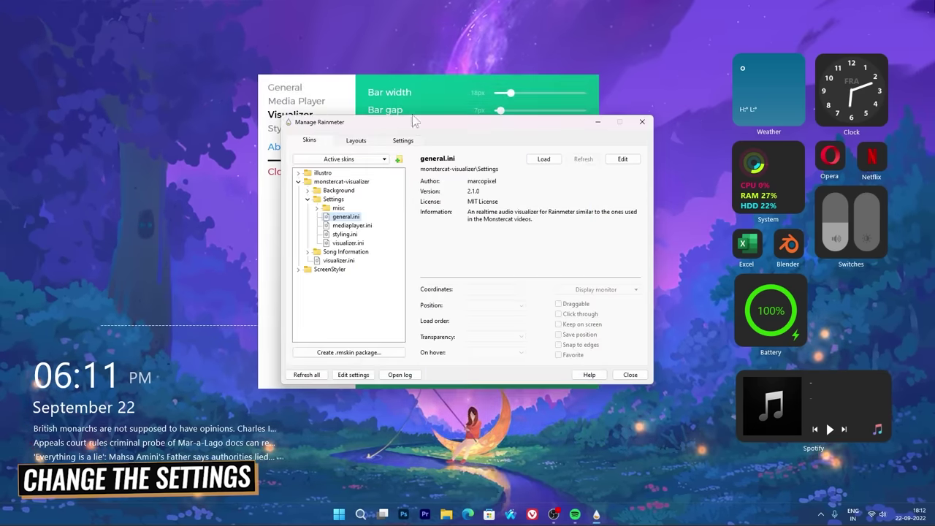
click(452, 86)
drag(509, 94, 512, 128)
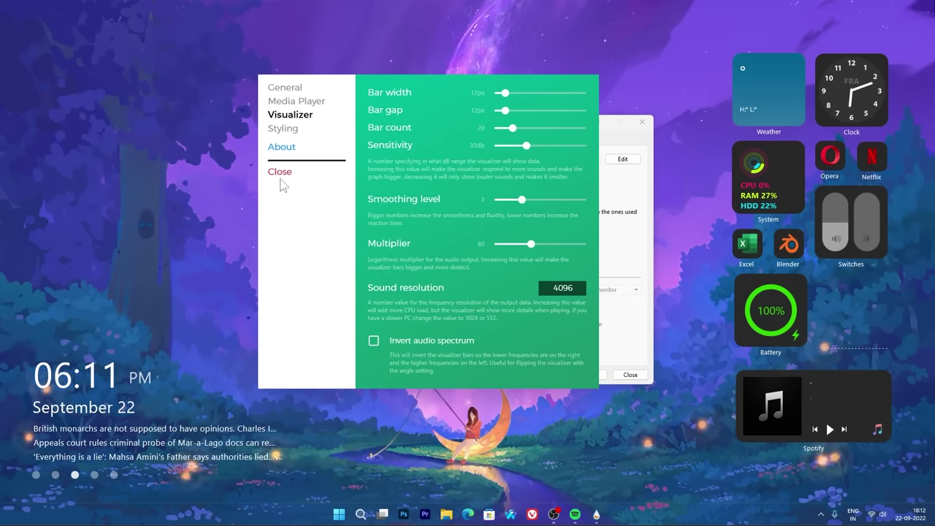
click(648, 442)
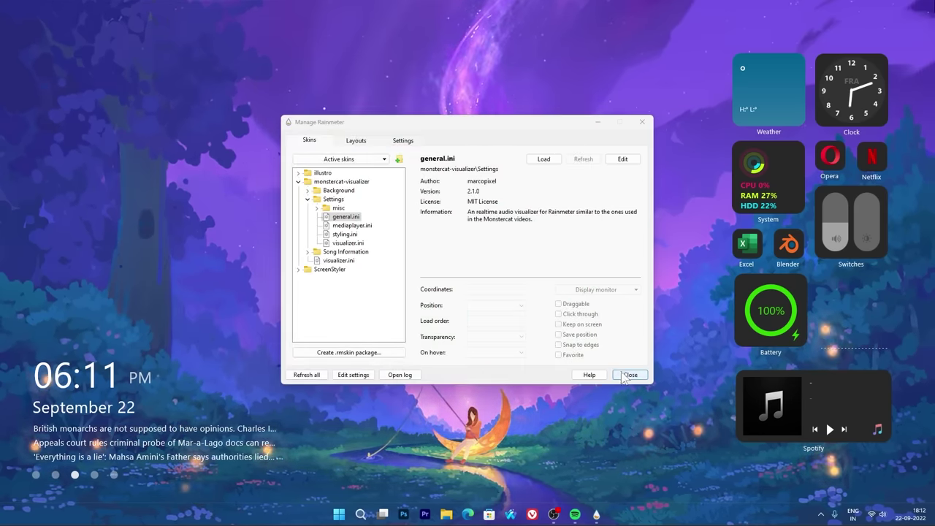
Switch to Spotify, play On My Way from the 8D Alan Walker playlist, and minimize the Spotify window
click(575, 514)
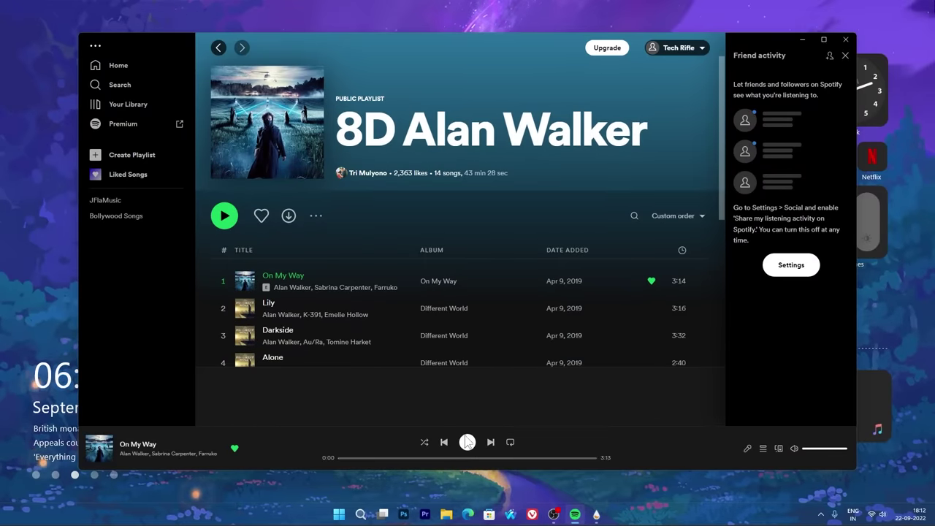
click(573, 515)
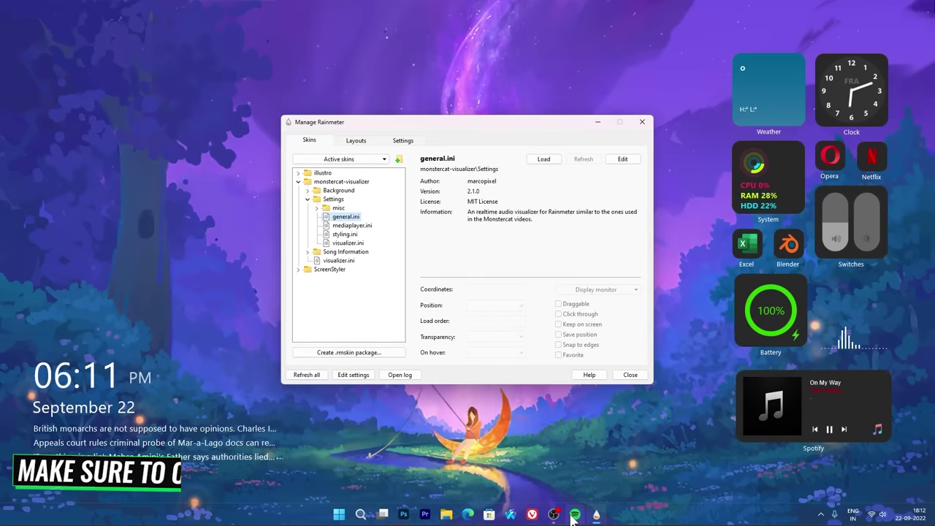
Set the position of the monstercat-visualizer's visualizer.ini to On desktop and collapse its skin folder
click(334, 261)
click(495, 305)
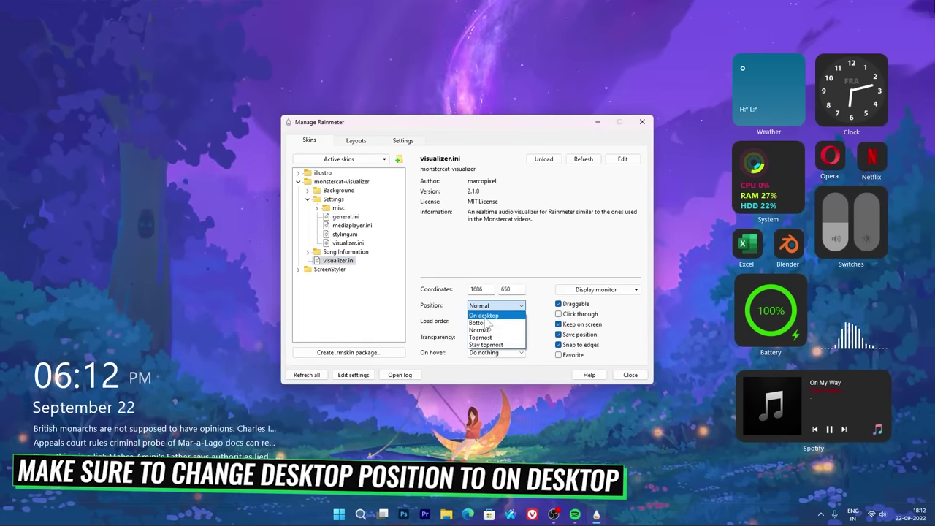
click(483, 318)
click(308, 199)
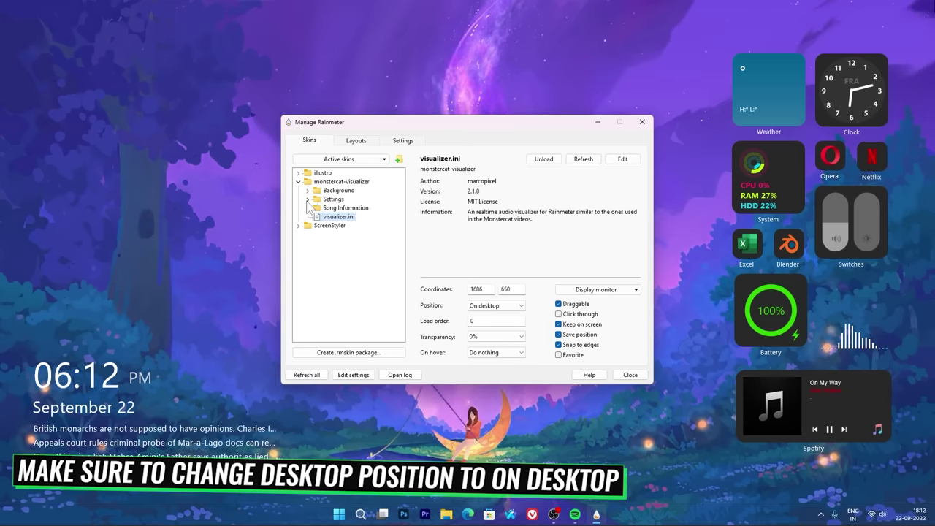
click(298, 182)
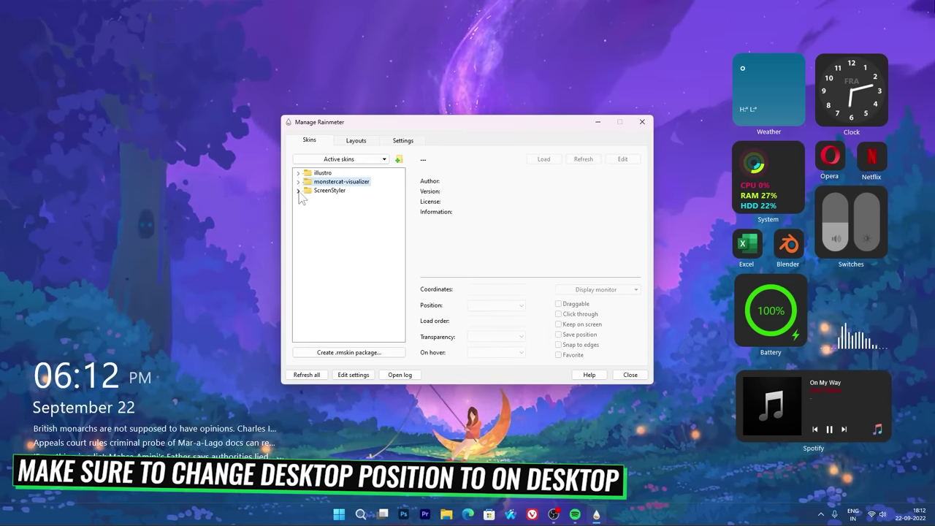
Set the position of the ScreenStyler Grid items, including the blender icon, and of the clockNews item to On desktop
click(298, 191)
click(340, 208)
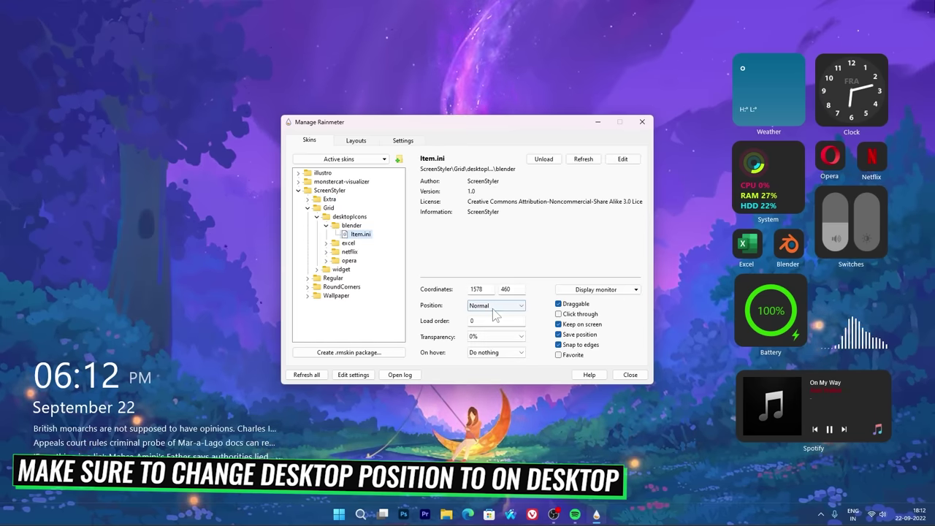
click(496, 305)
click(496, 305)
click(496, 306)
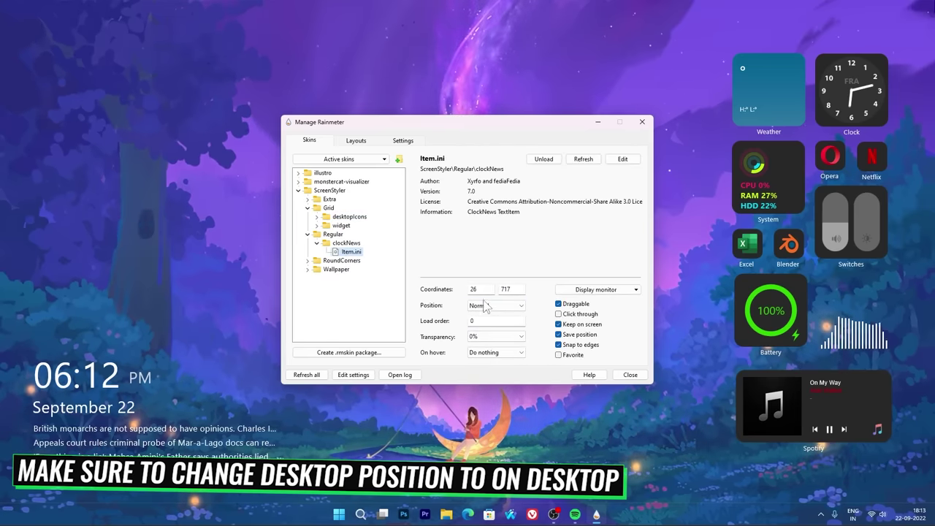
click(496, 305)
click(486, 346)
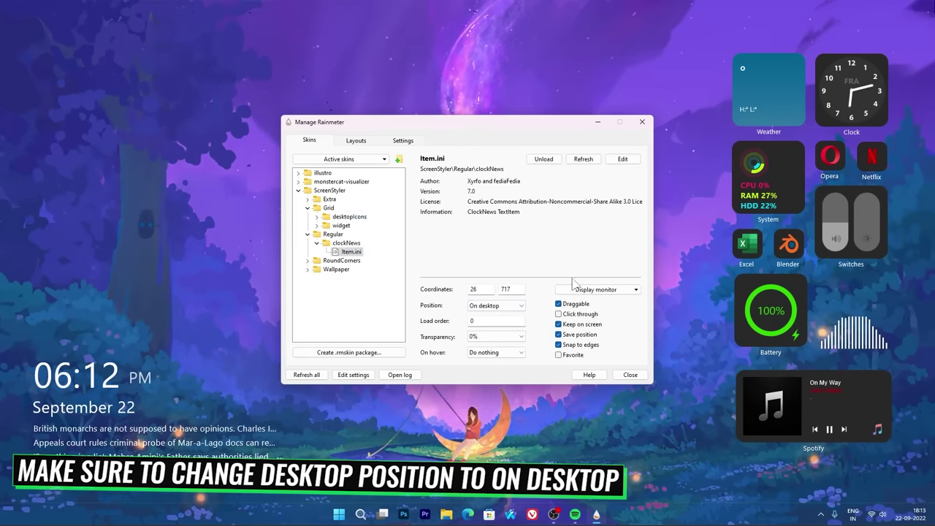